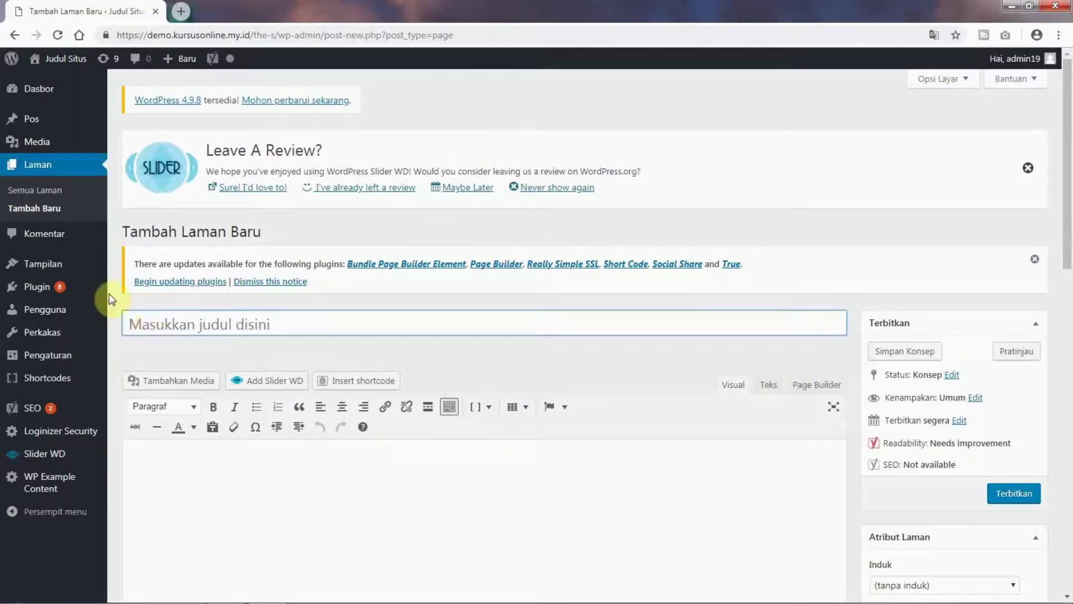
Title the new page "Contoh Gallery" and start creating an image gallery for its content
mouse_move(42, 121)
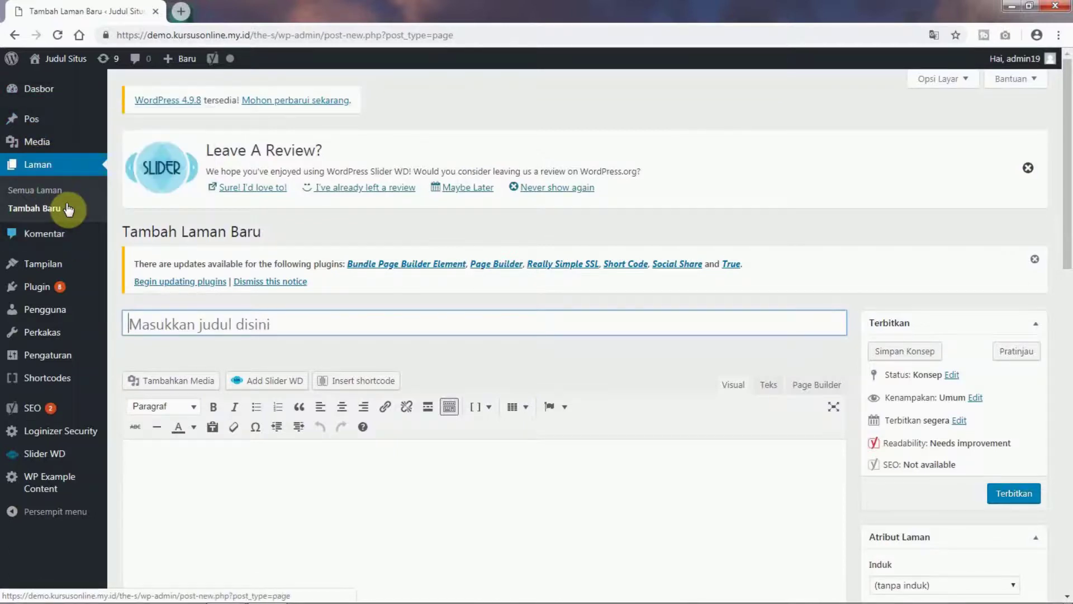
left_click(390, 317)
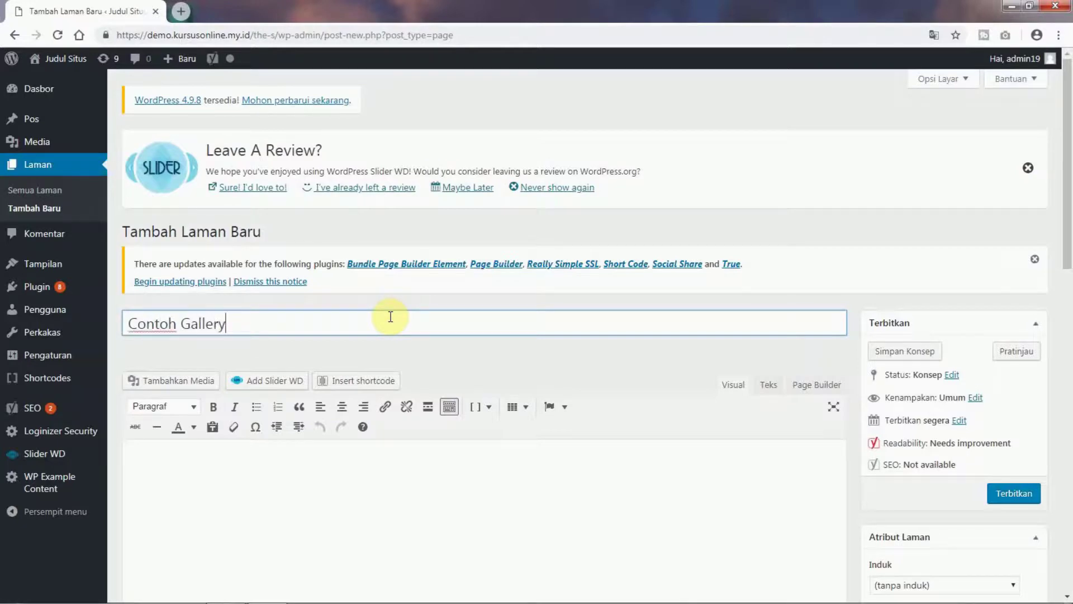
scroll(491, 385, "down", 5)
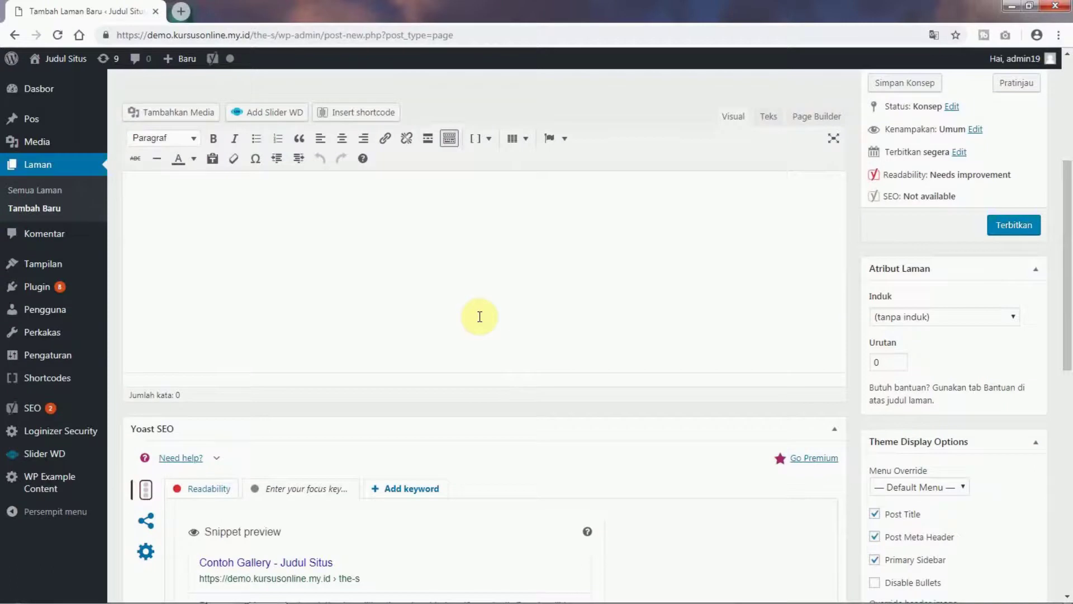
left_click(192, 118)
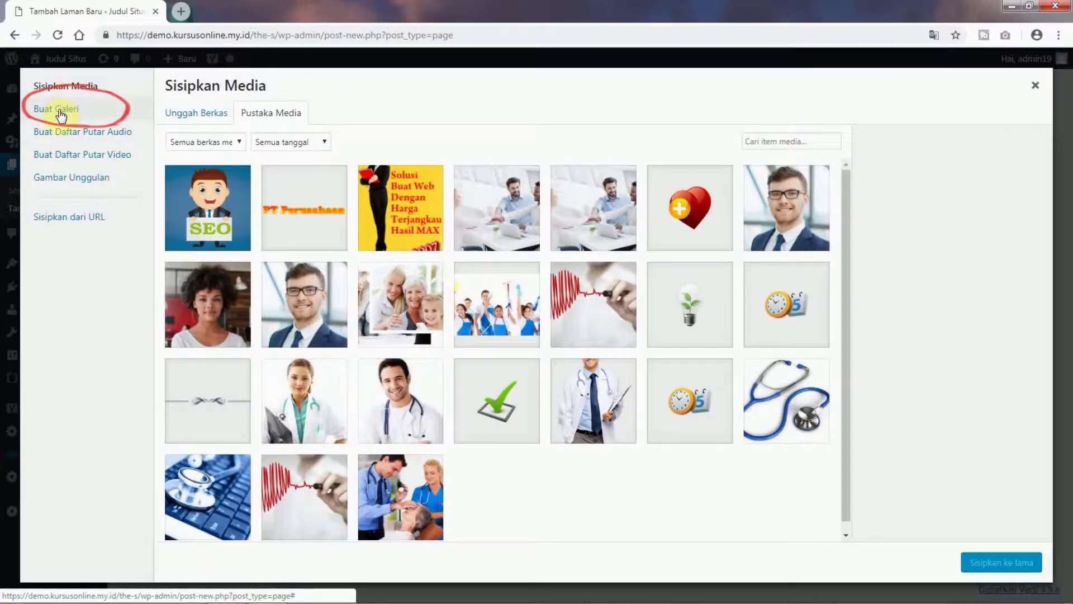
left_click(60, 114)
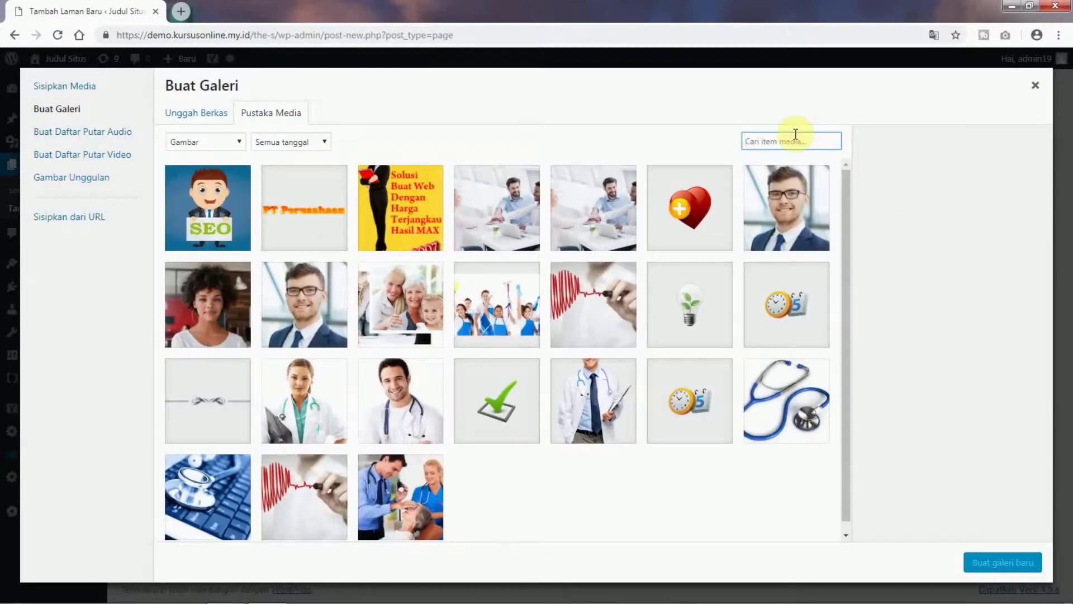
Upload ten consecutive images from folder 08 for the gallery, starting with "Aplikasi Editing Video Green Screen Di PC Gratis"
left_click(207, 113)
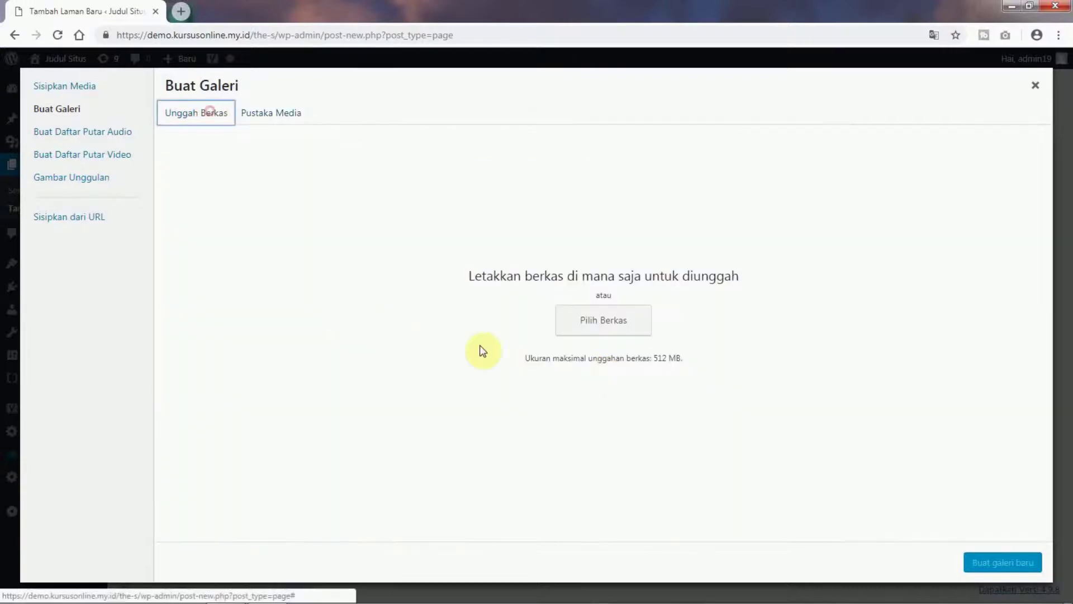
left_click(643, 318)
left_click(590, 268)
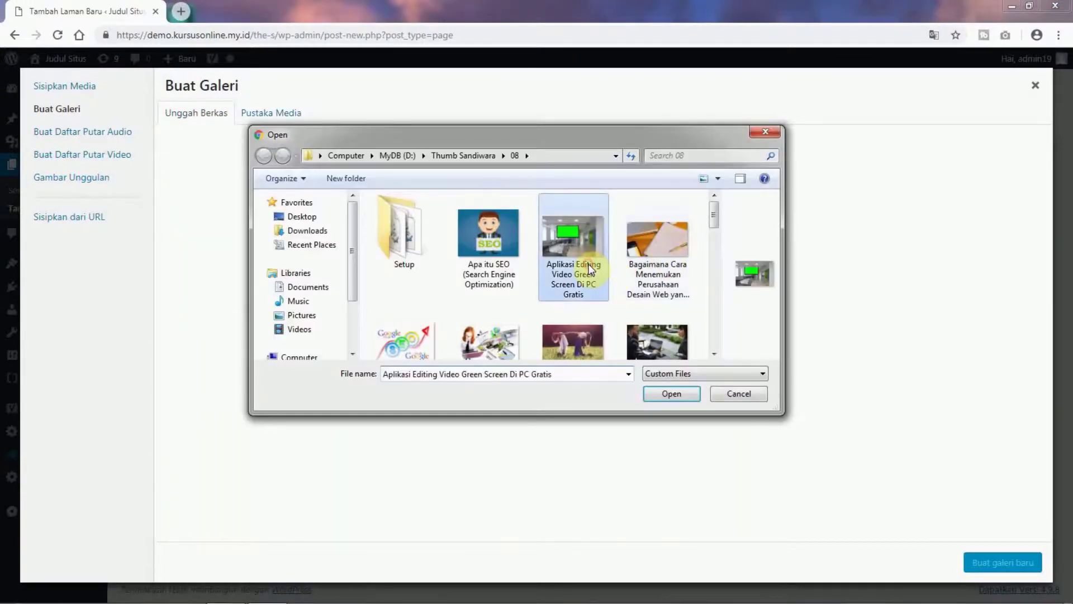
key("shift+Right")
key("shift+Right")
key("shift+Right")
key("shift+Right")
key("shift+Right")
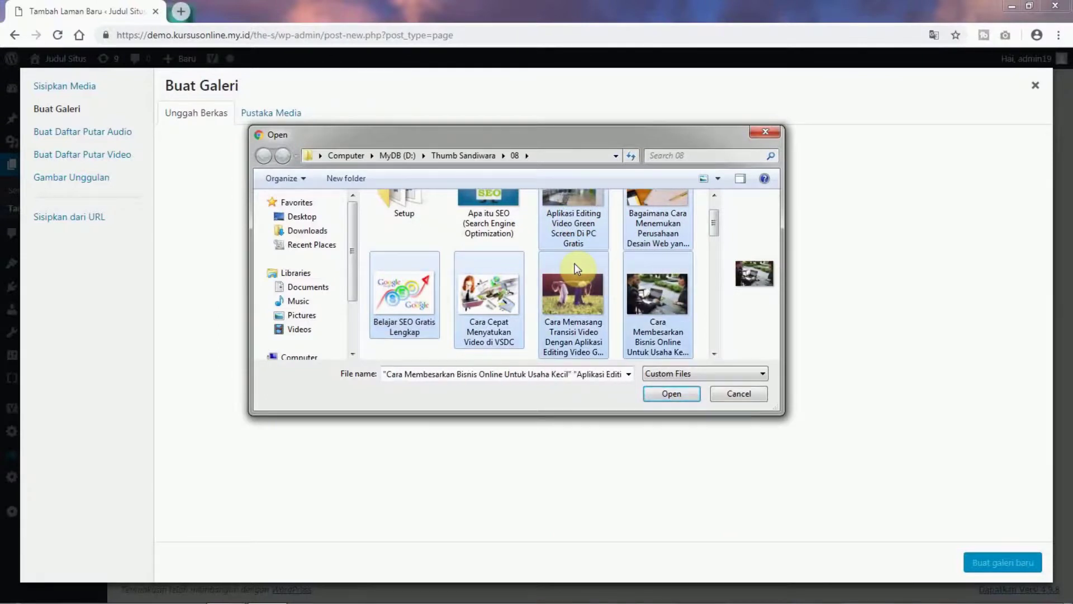
key("shift+Right")
key("shift+Right")
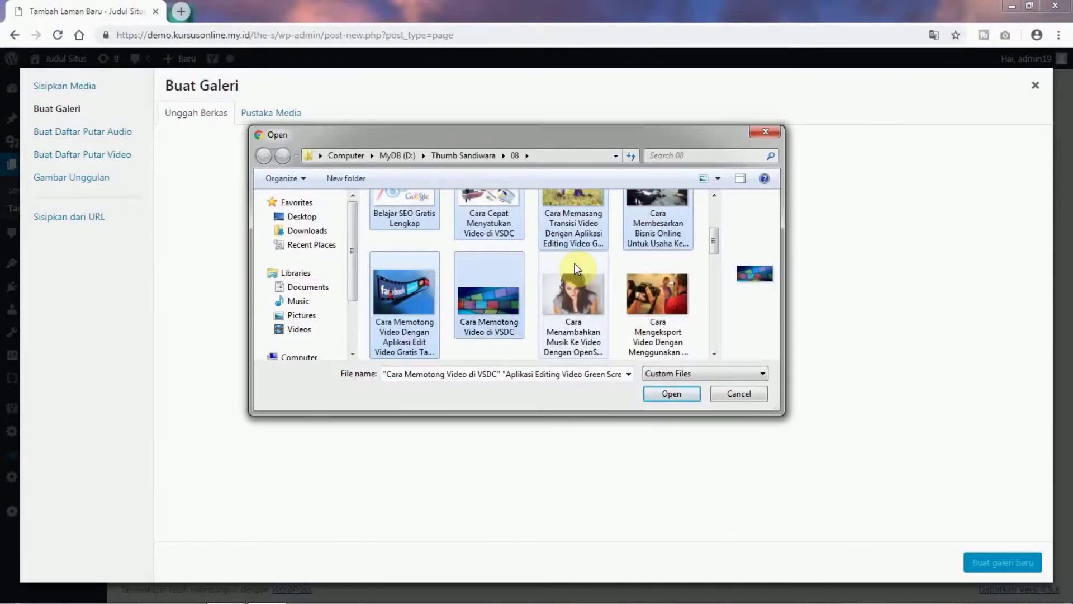
key("shift+Right")
key("shift+Right")
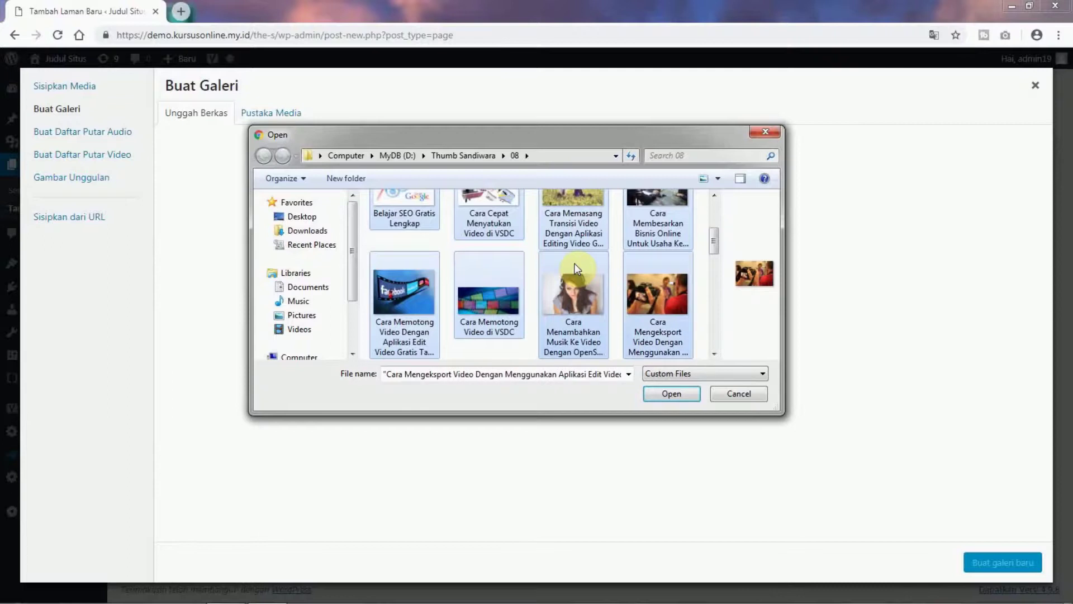
left_click(683, 398)
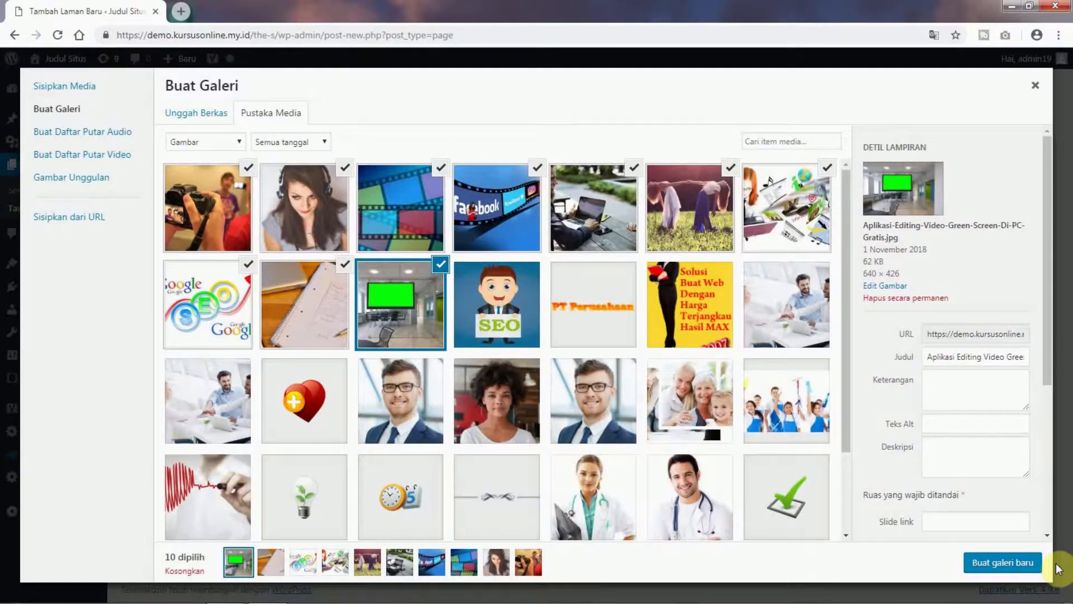
Create a gallery from the ten uploaded images and insert it into the page with 3 columns and Miniatur size
left_click(1008, 568)
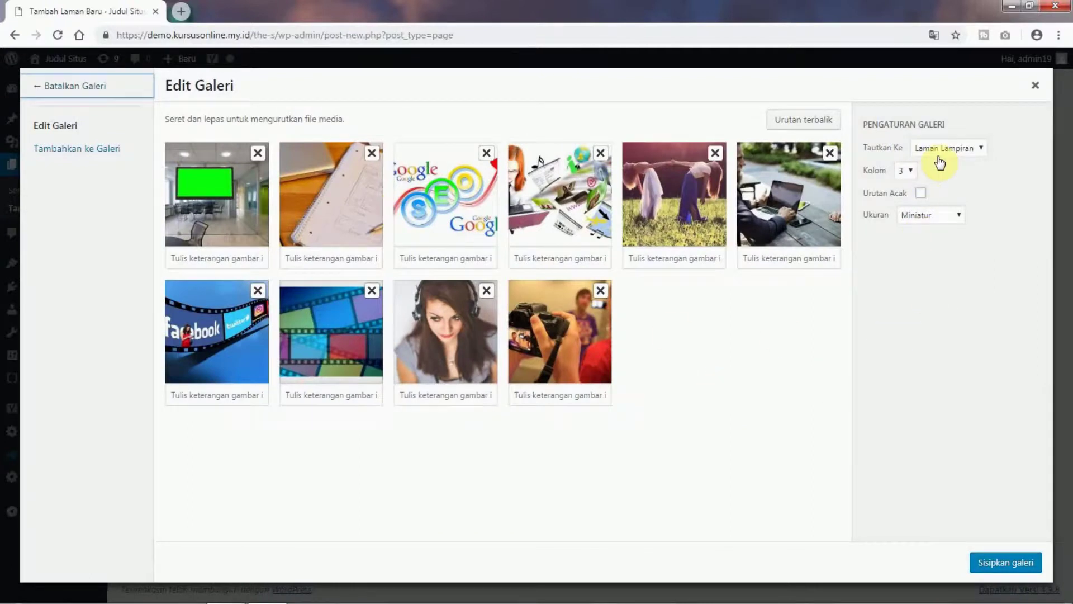
left_click(921, 175)
left_click(964, 183)
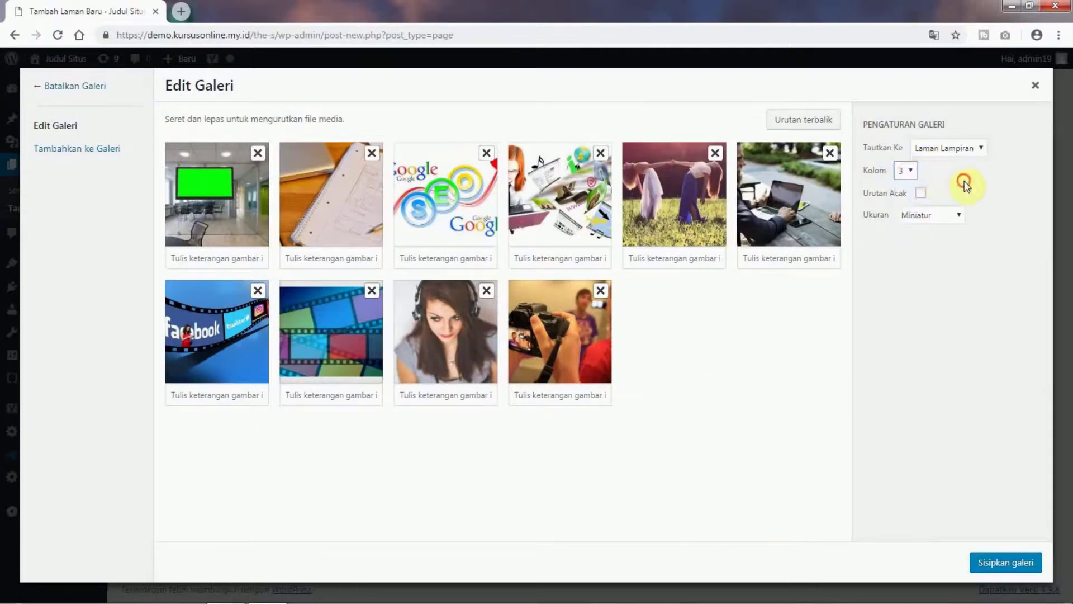
left_click(917, 223)
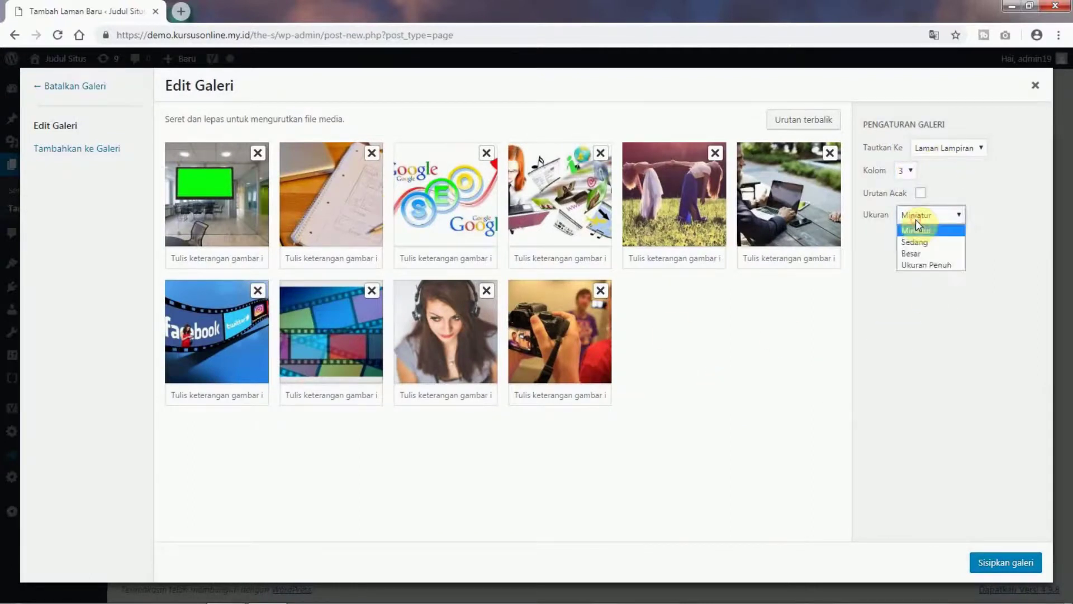
left_click(1006, 268)
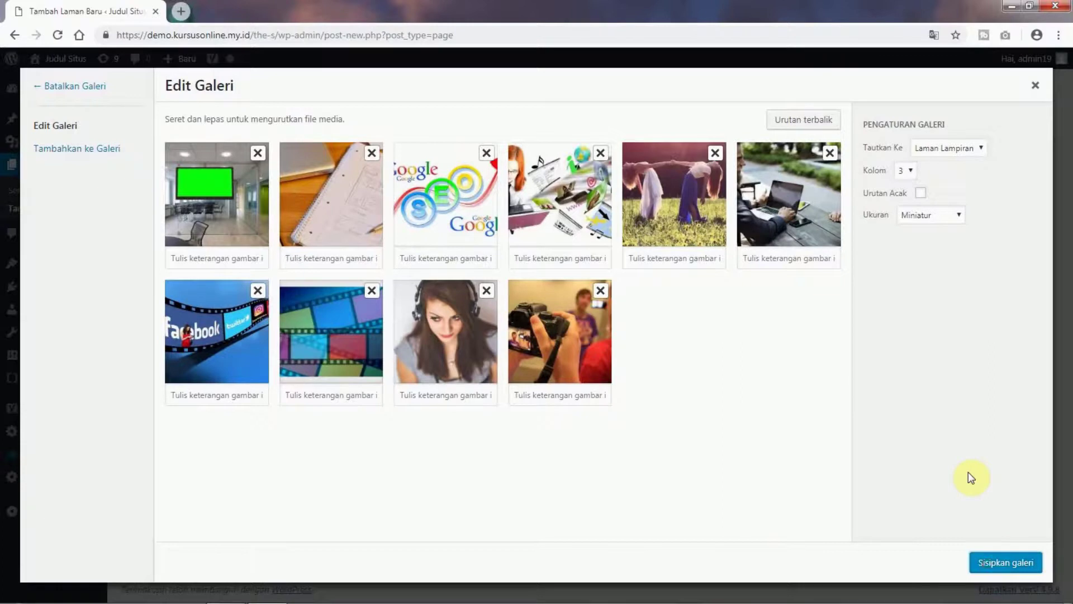
left_click(998, 562)
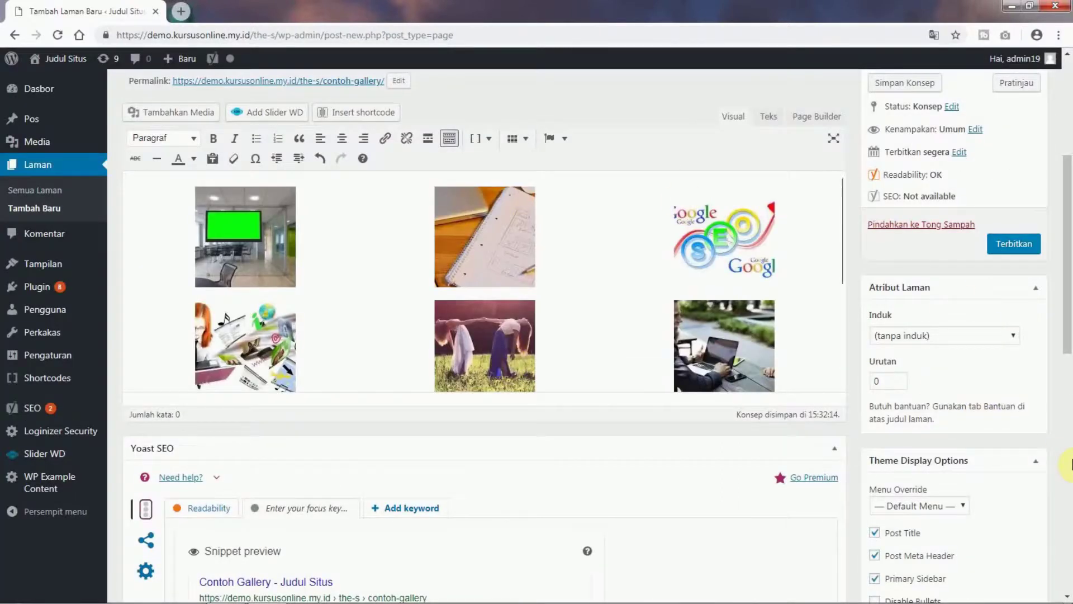
Publish the page and open it in a new tab to view the whole gallery
left_click(1020, 246)
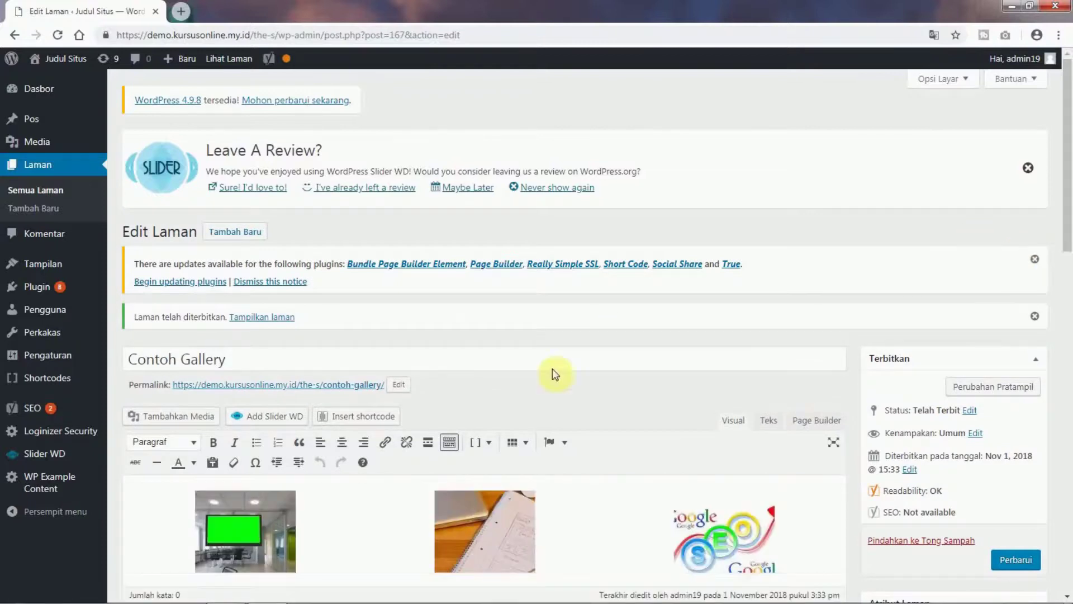
right_click(294, 316)
left_click(316, 323)
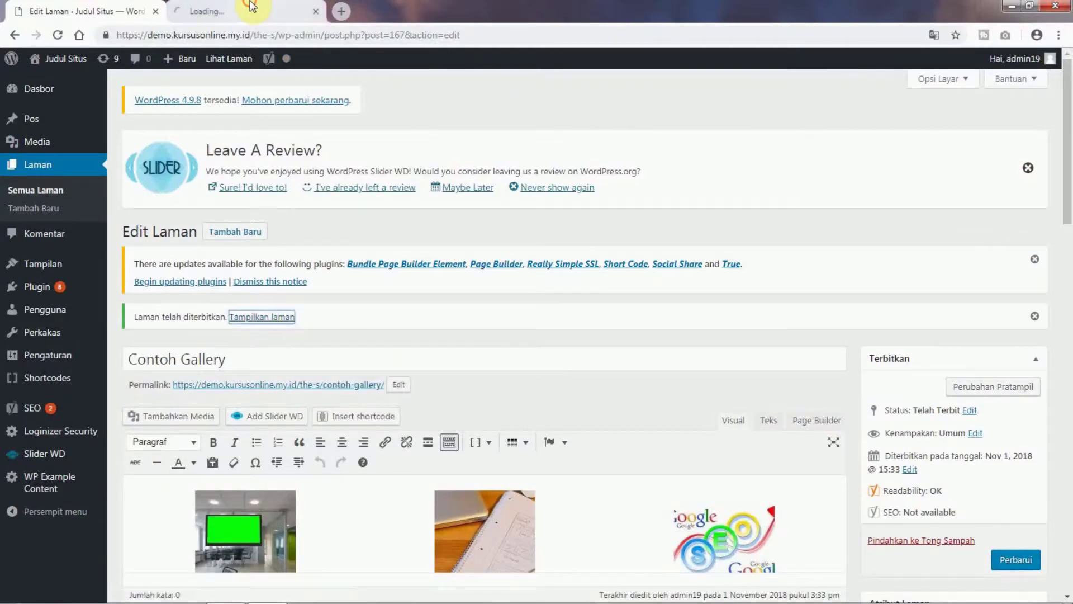
left_click(250, 7)
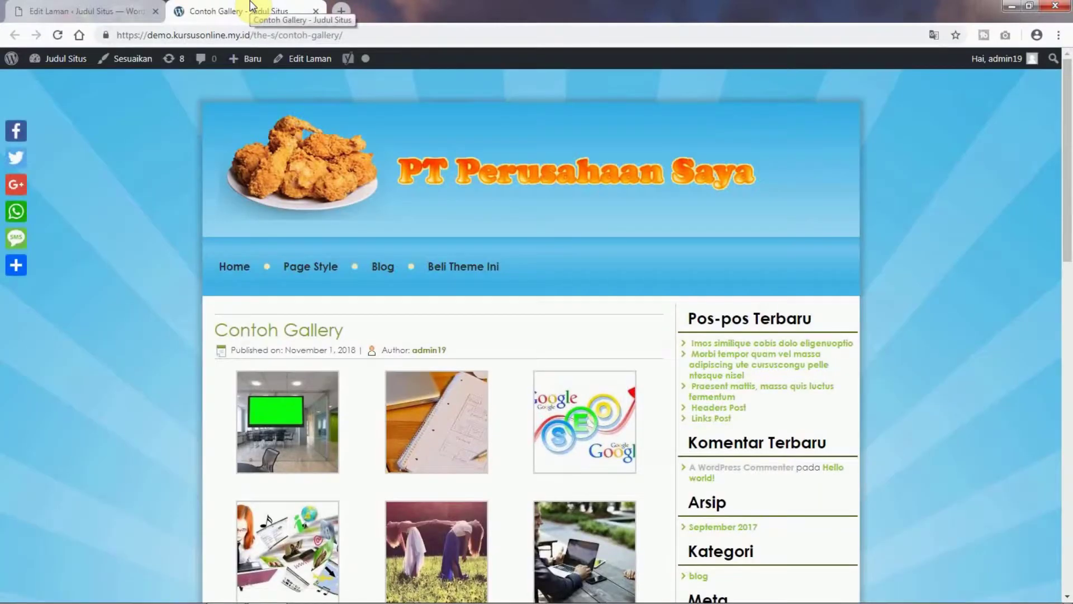
scroll(567, 172, "down", 4)
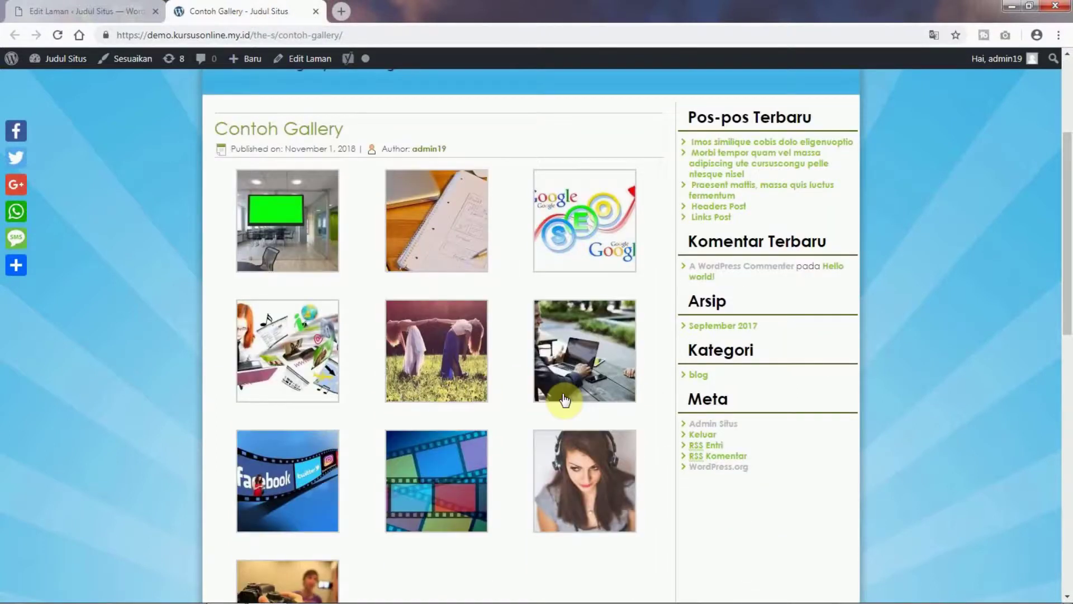
scroll(582, 399, "down", 2)
scroll(576, 397, "down", 2)
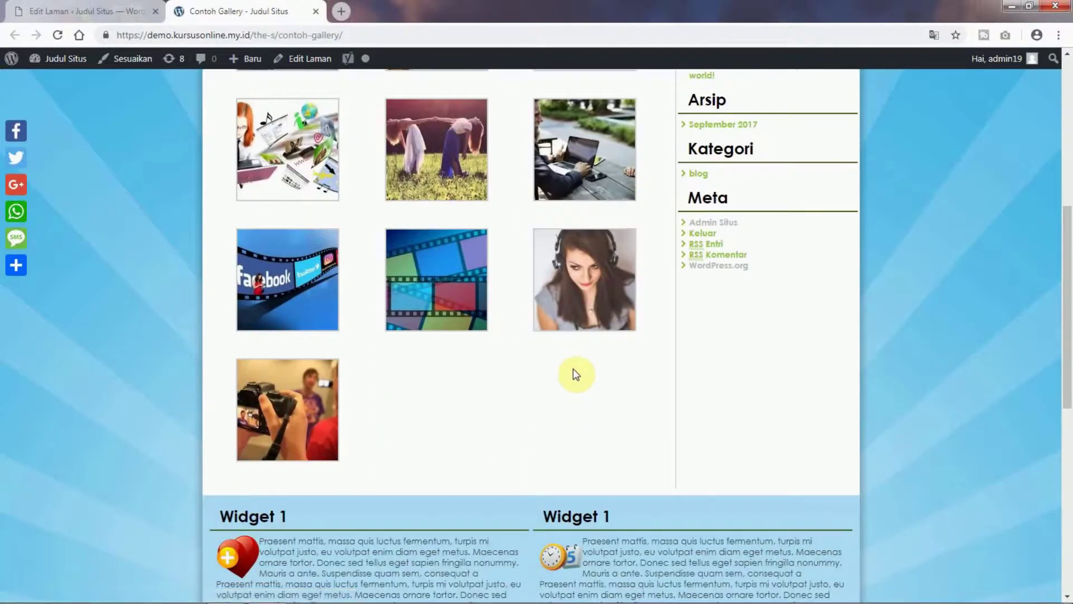
Return to the page editor, turn off Primary Sidebar in the theme display options and update the page
left_click(84, 11)
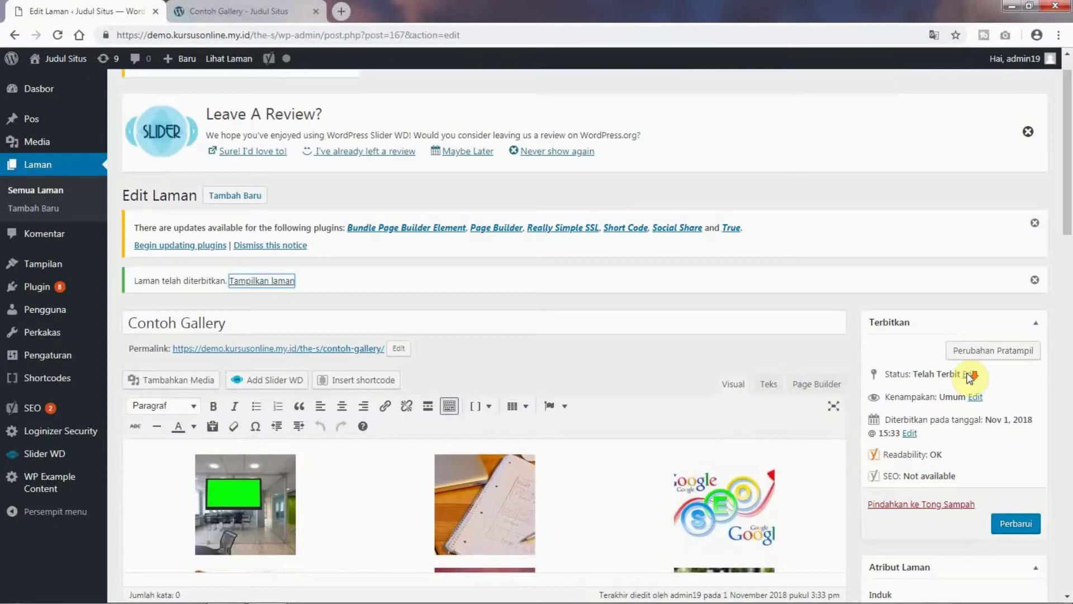
scroll(971, 378, "down", 8)
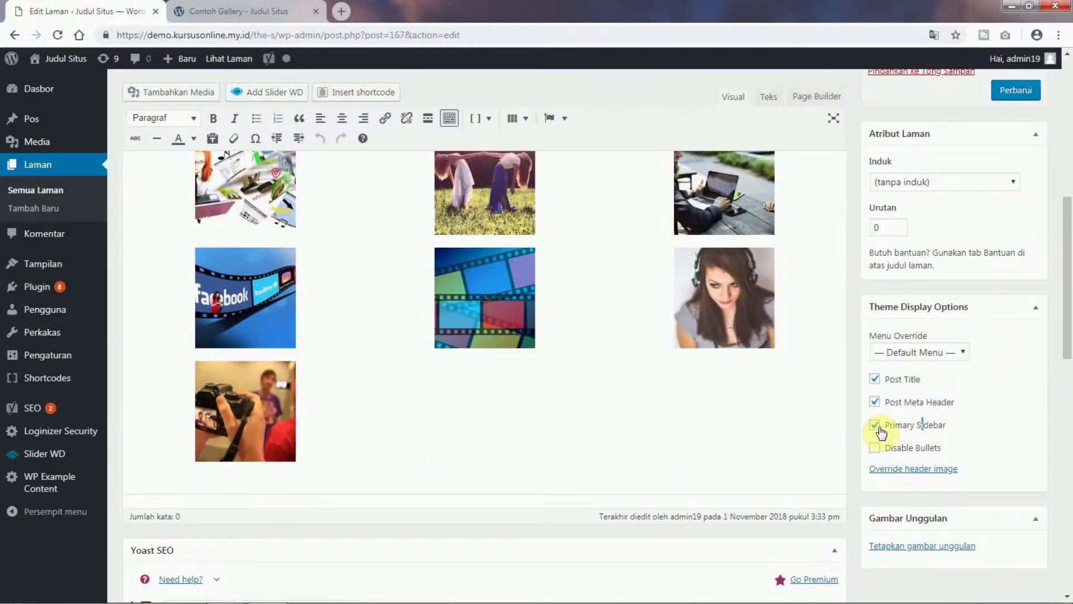
scroll(1007, 369, "up", 5)
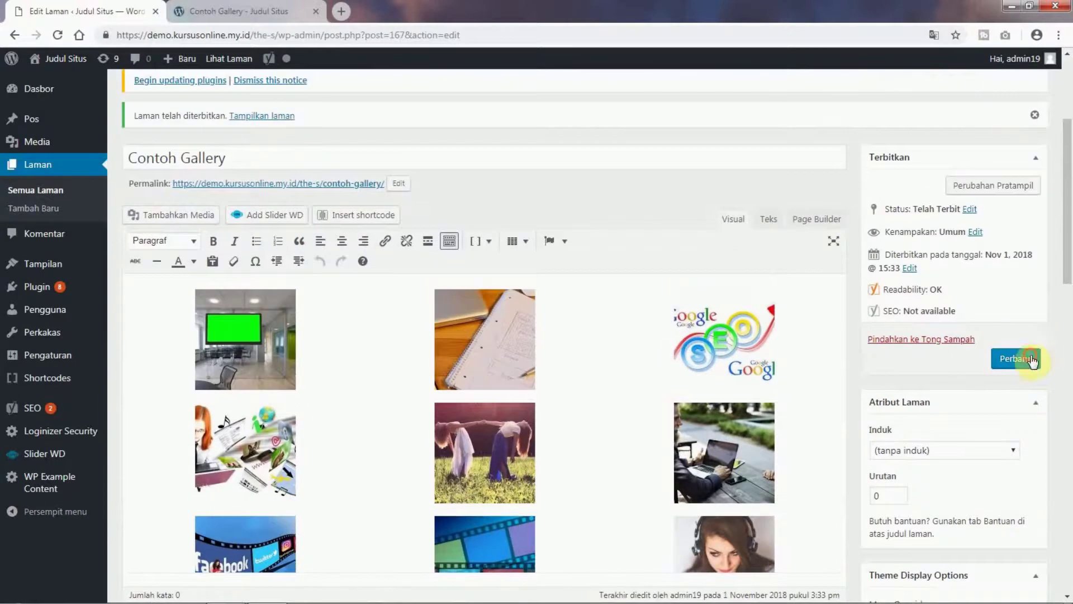
left_click(1039, 356)
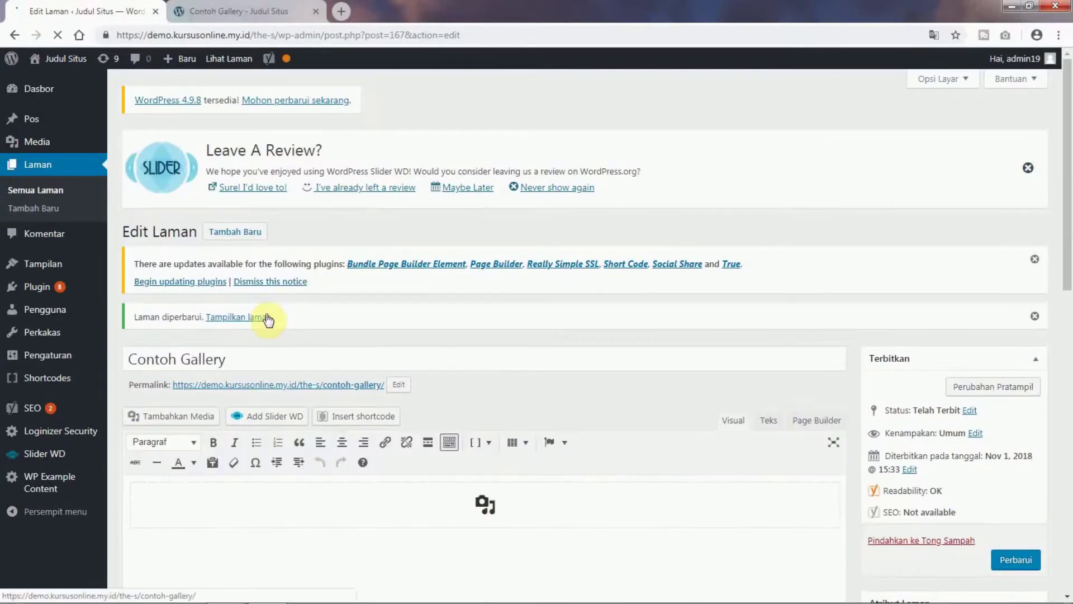
Open the updated page in a new tab and examine the gallery layout without the sidebar
right_click(265, 321)
left_click(301, 327)
left_click(453, 10)
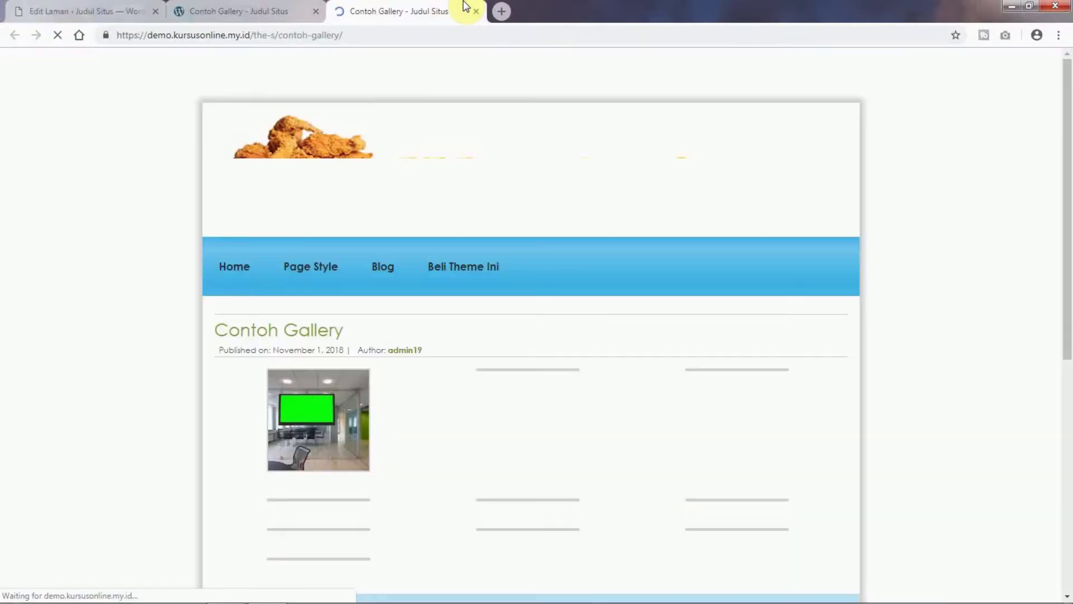
scroll(1069, 333, "down", 5)
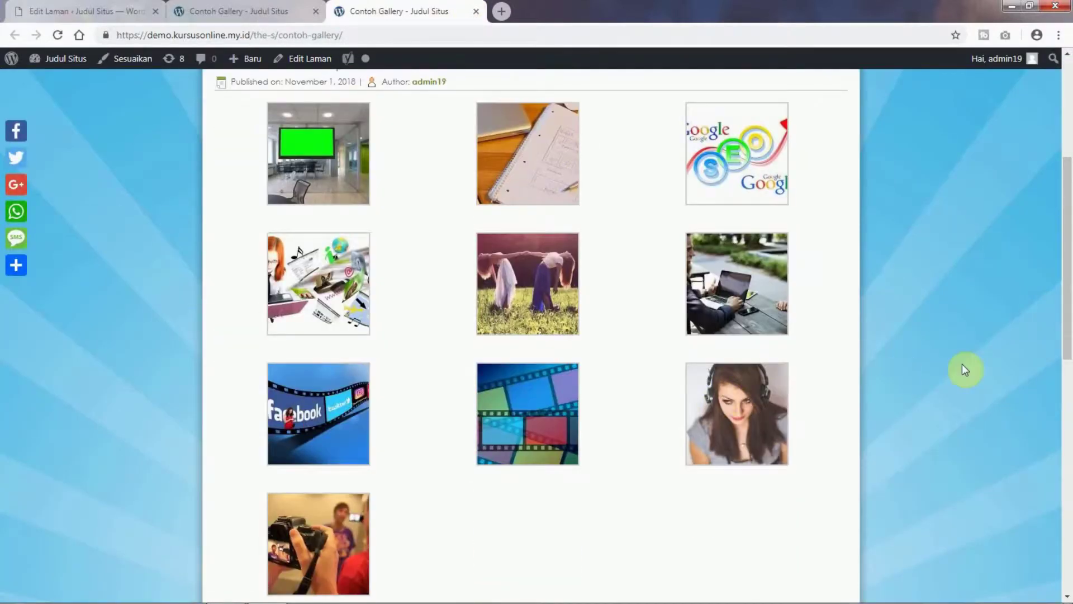
Back in the page editor, edit the inserted gallery to use the Sedang image size and update the page
left_click(86, 5)
scroll(613, 343, "down", 4)
left_click(521, 409)
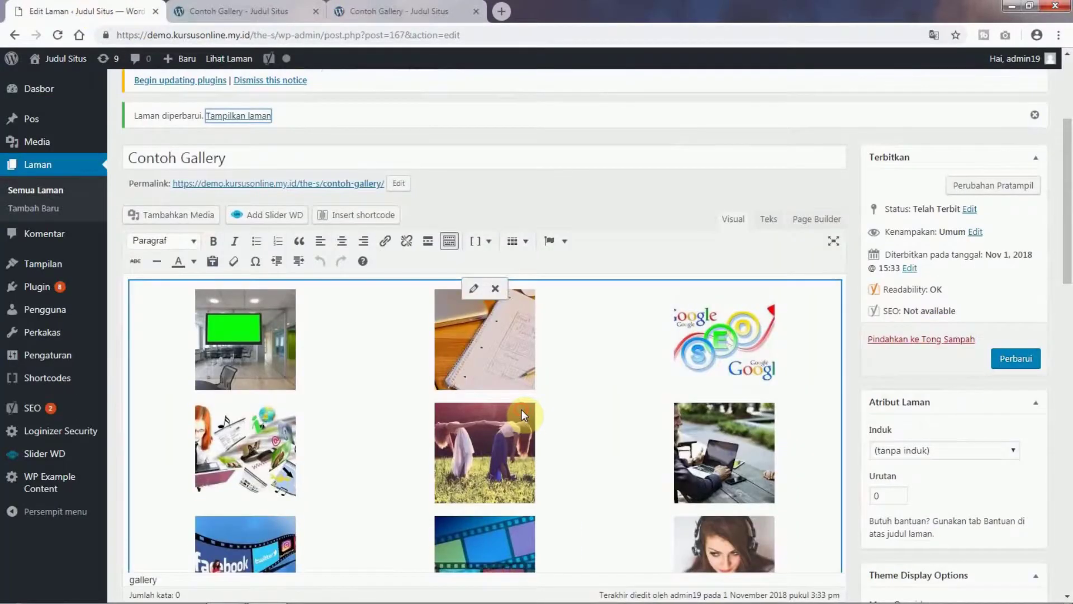
left_click(484, 299)
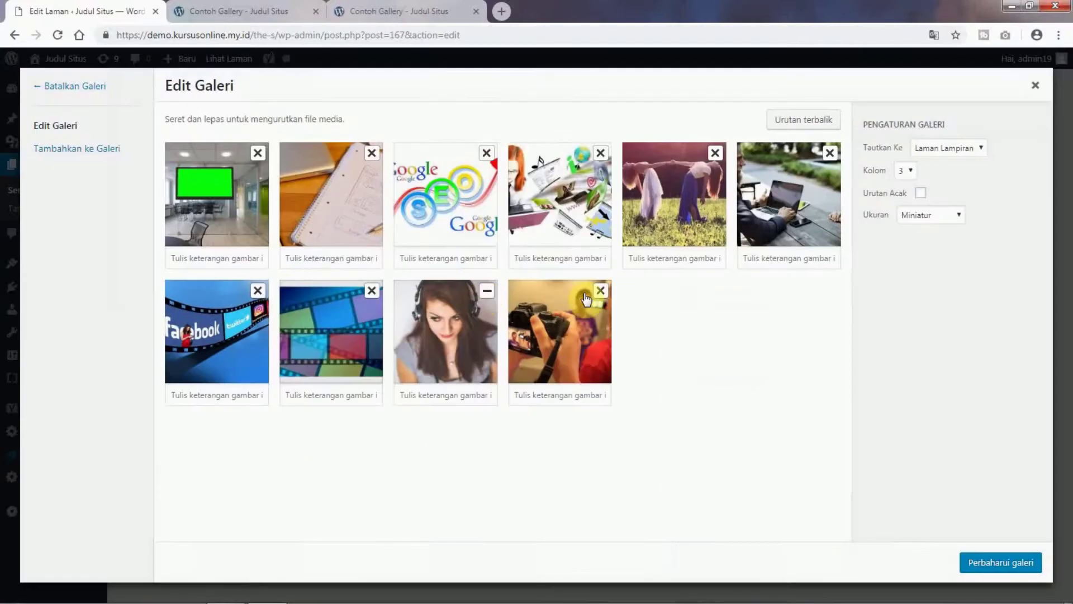
left_click(958, 217)
left_click(953, 242)
left_click(978, 554)
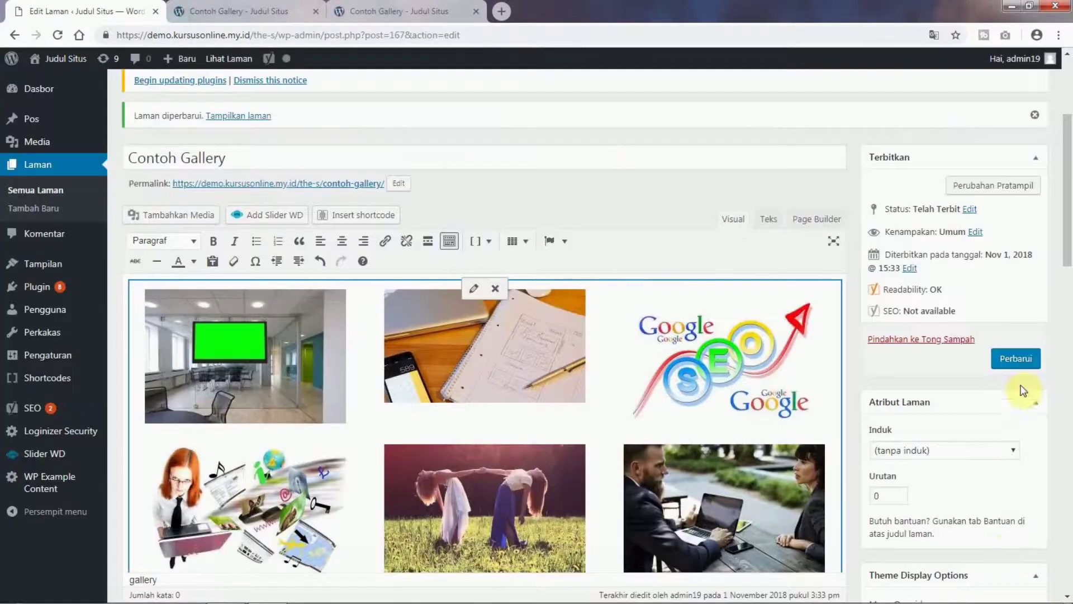
left_click(1016, 359)
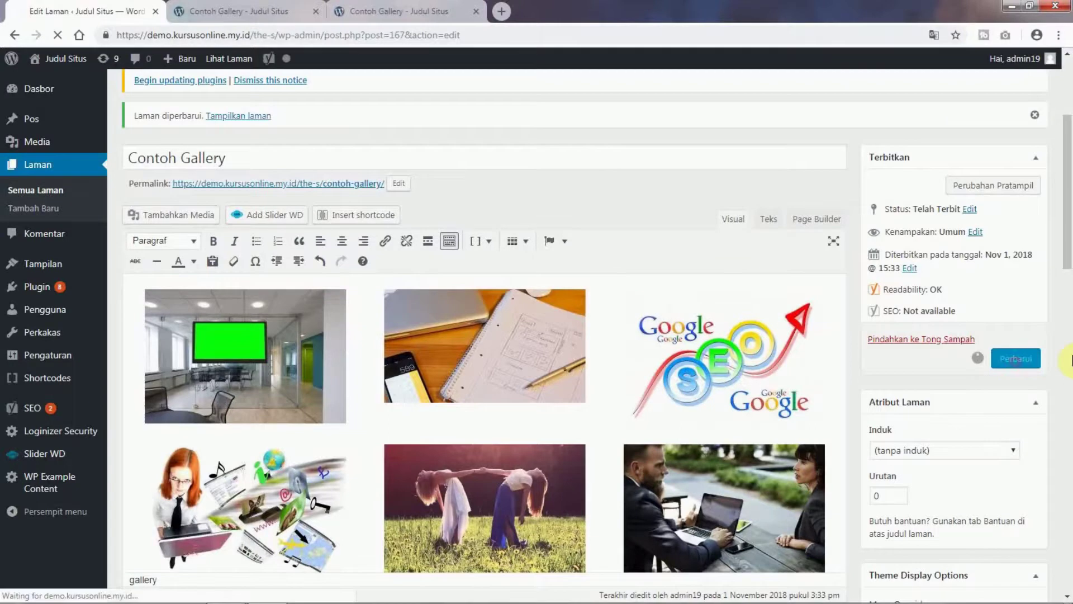
Close the two old page previews and open the updated page in a new tab to examine the resized gallery images
left_click(476, 12)
left_click(316, 12)
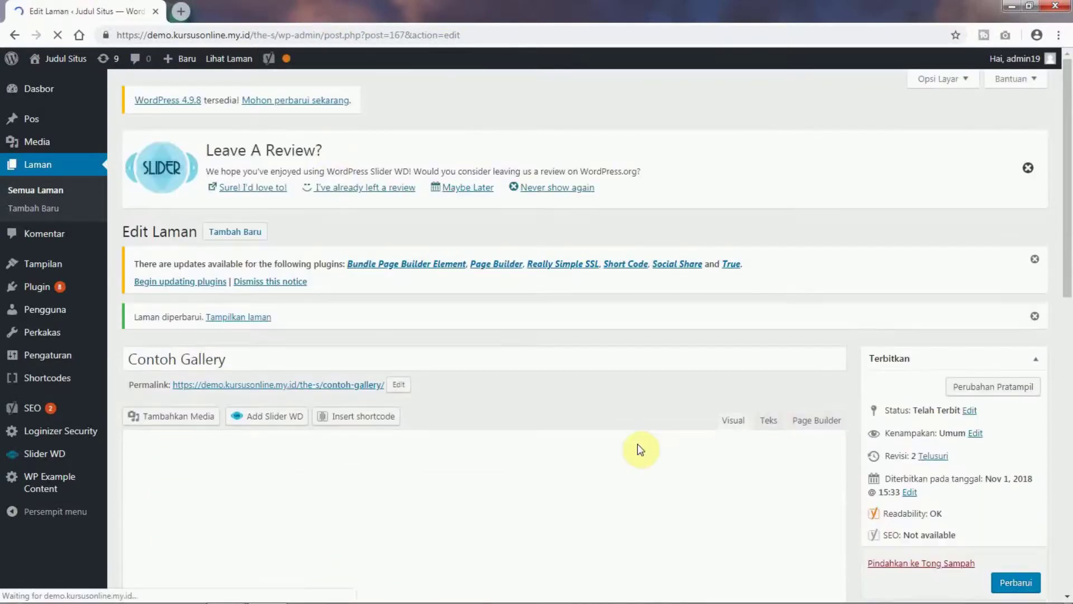
right_click(253, 318)
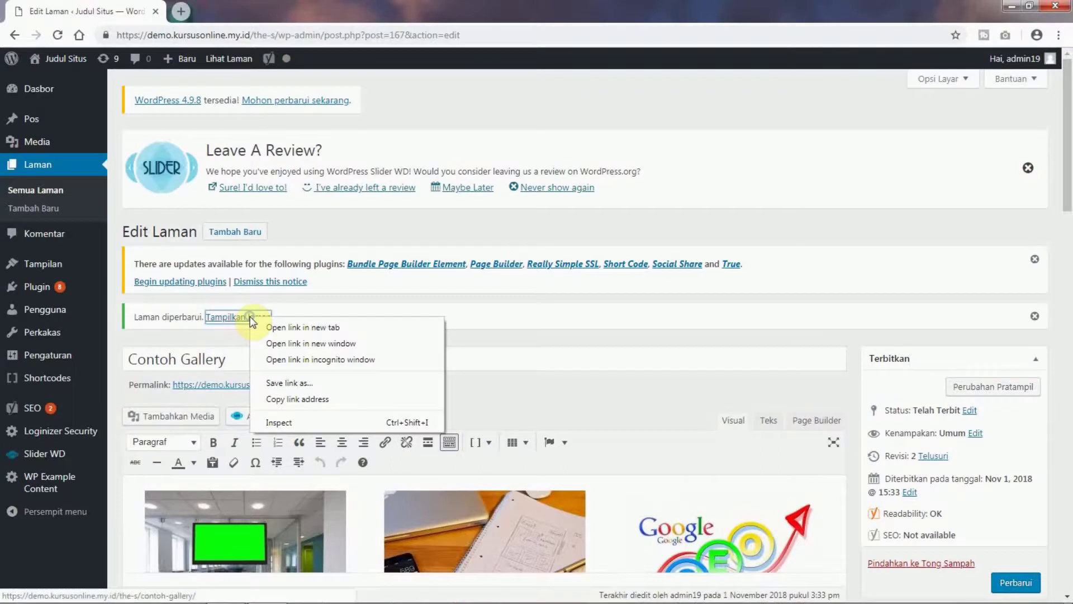
left_click(274, 326)
left_click(257, 6)
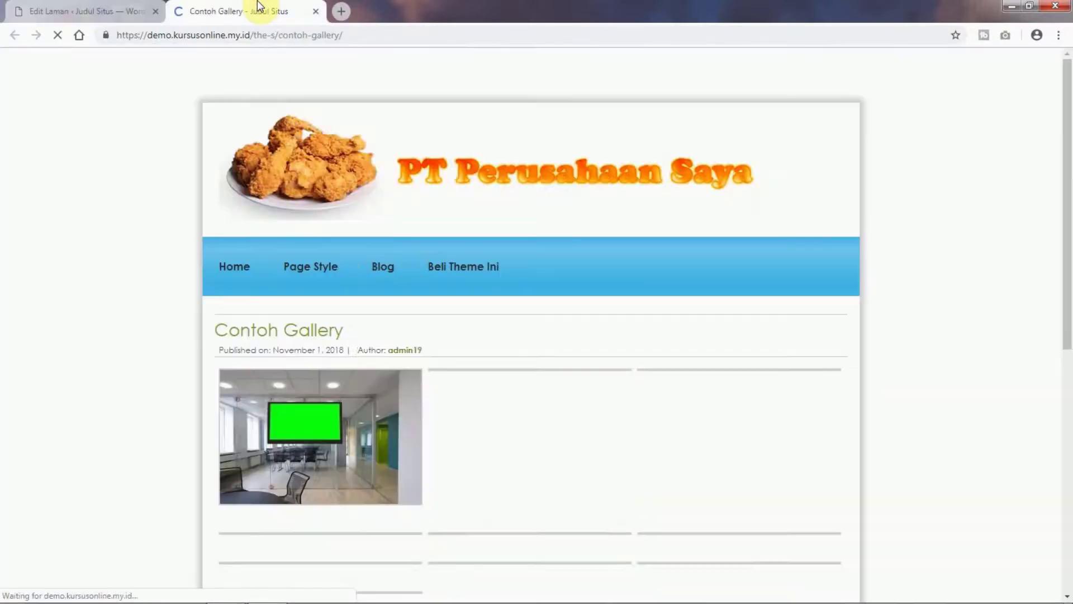
scroll(982, 461, "down", 1)
scroll(978, 455, "down", 9)
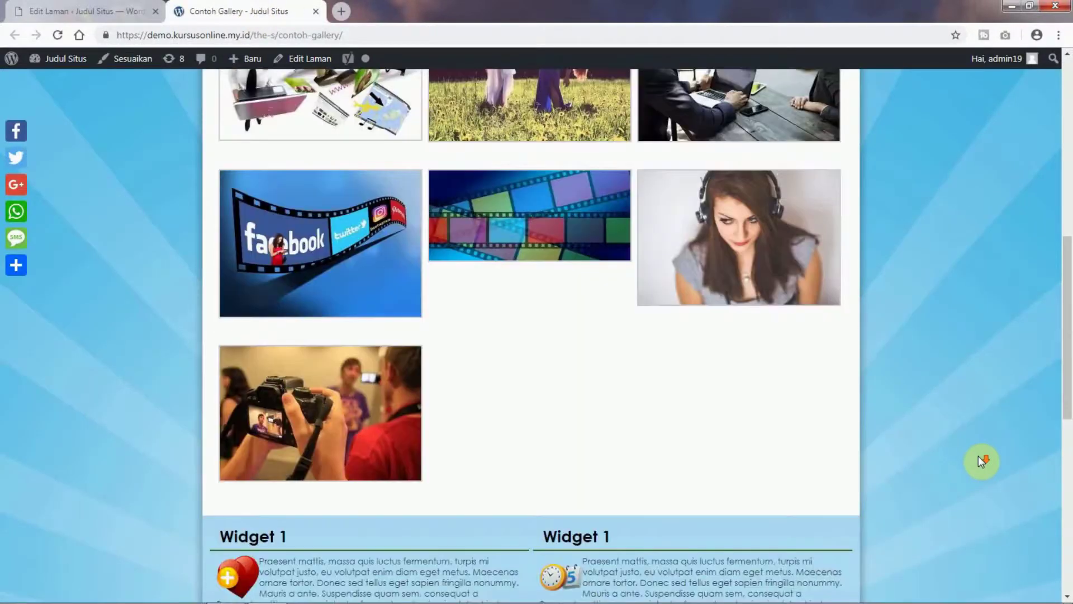
Return to the page editor, turn off Post Meta Header in the theme display options, update the page and close its old preview
scroll(856, 457, "up", 10)
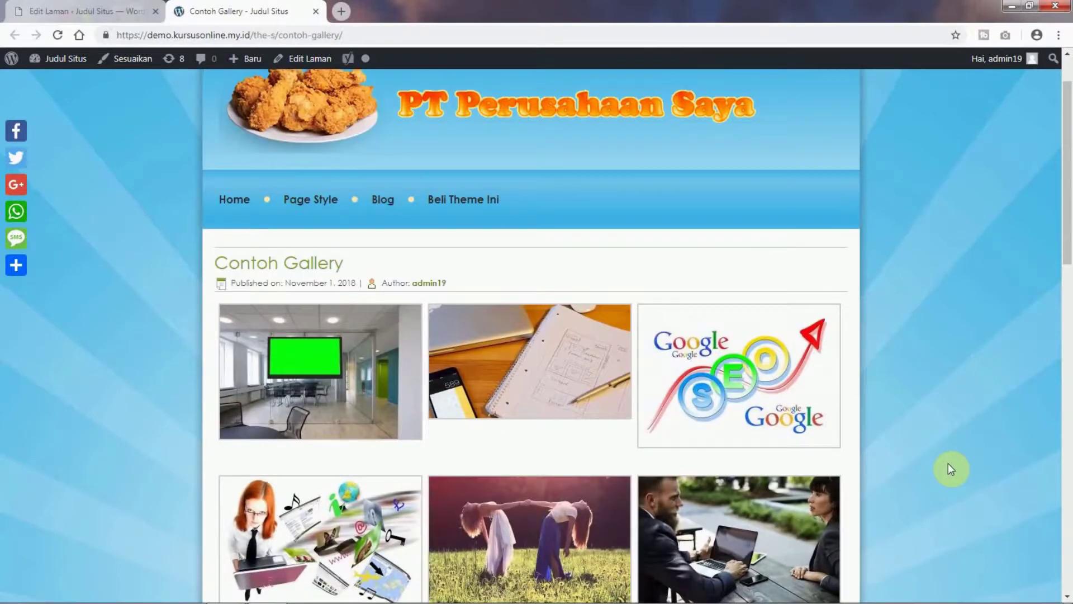
left_click(56, 11)
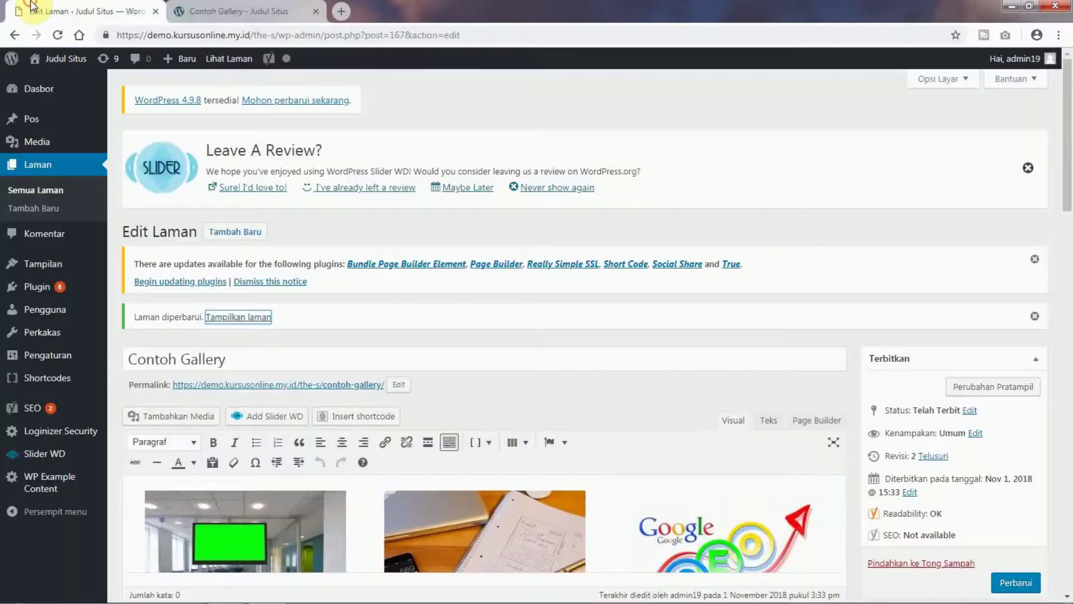
scroll(1068, 479, "down", 6)
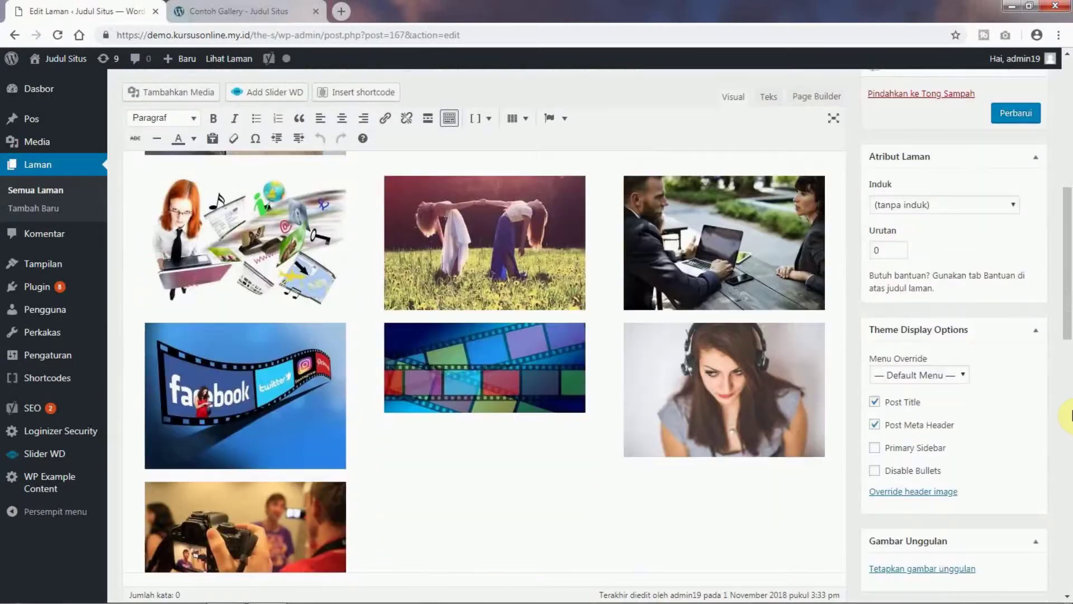
left_click(875, 424)
left_click(1026, 113)
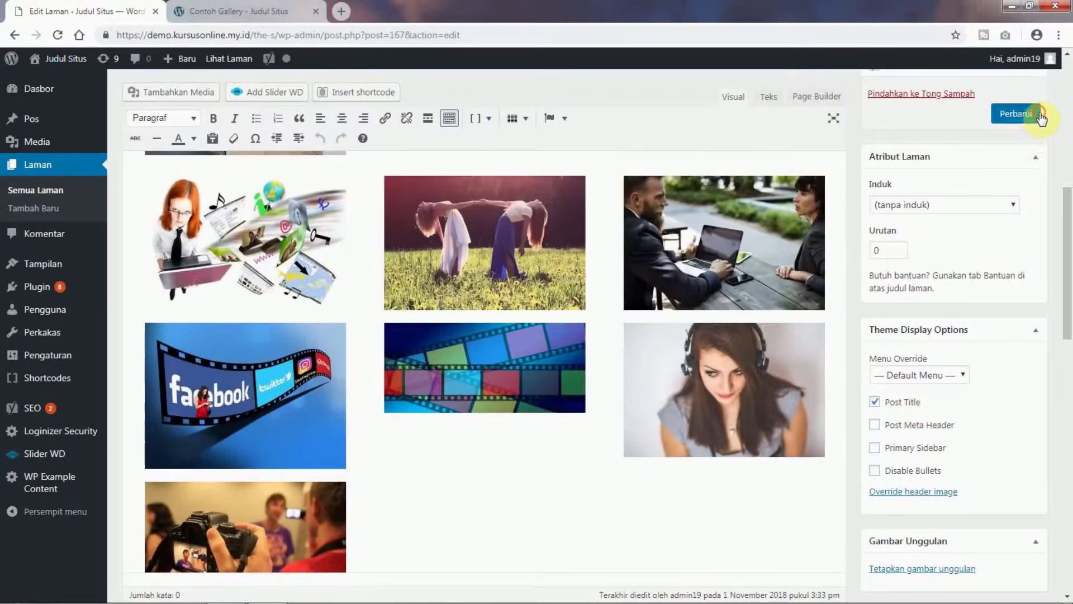
left_click(316, 11)
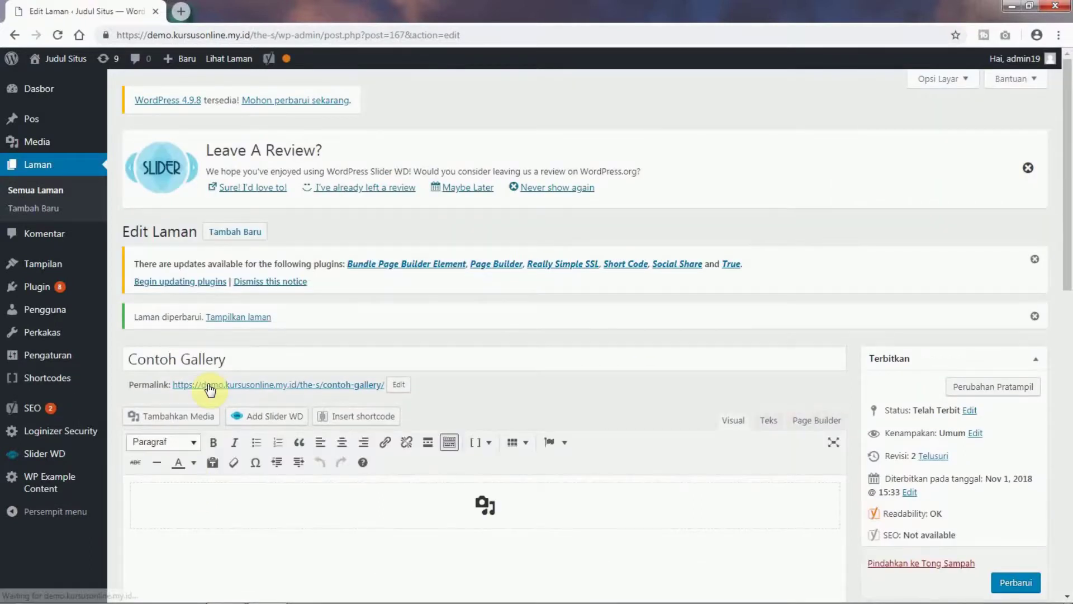
Open the updated page in a new tab, view the notebook image on its own, and return to examine the gallery
right_click(257, 317)
left_click(281, 326)
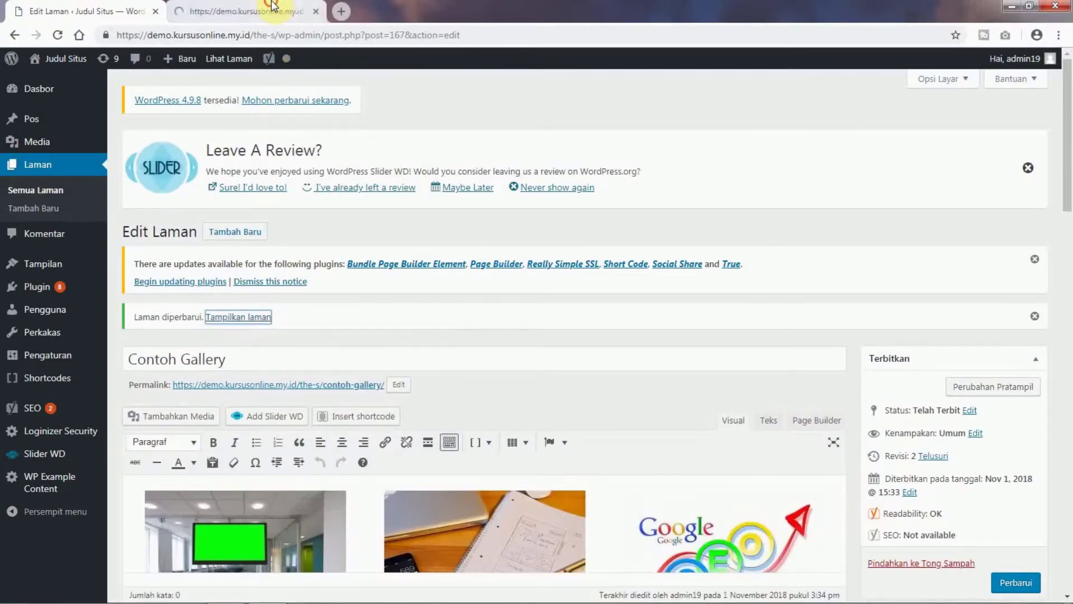
key("ctrl+Tab")
left_click(512, 447)
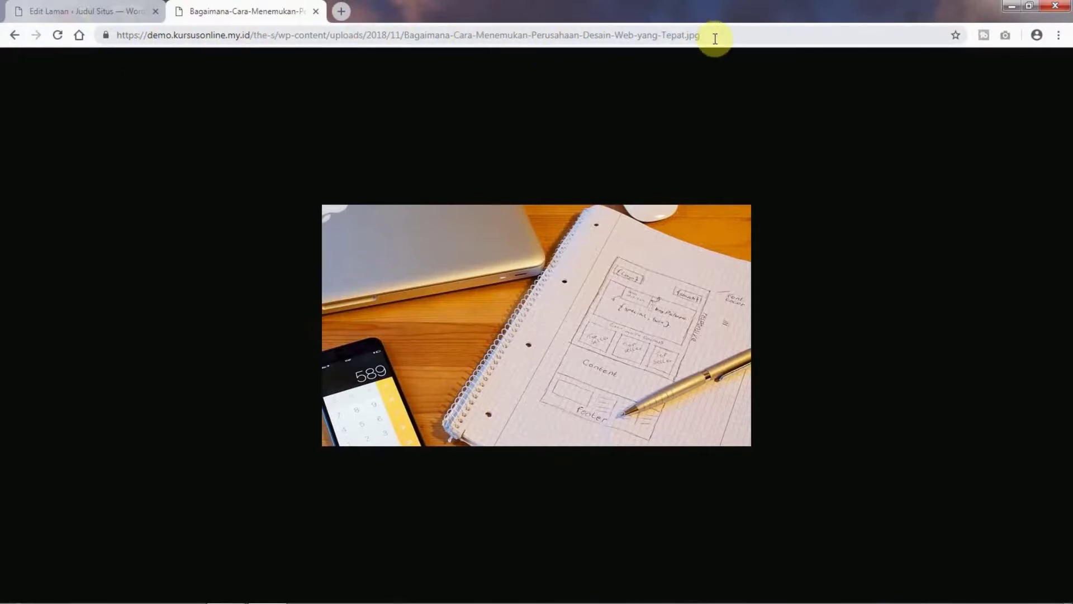
left_click(14, 35)
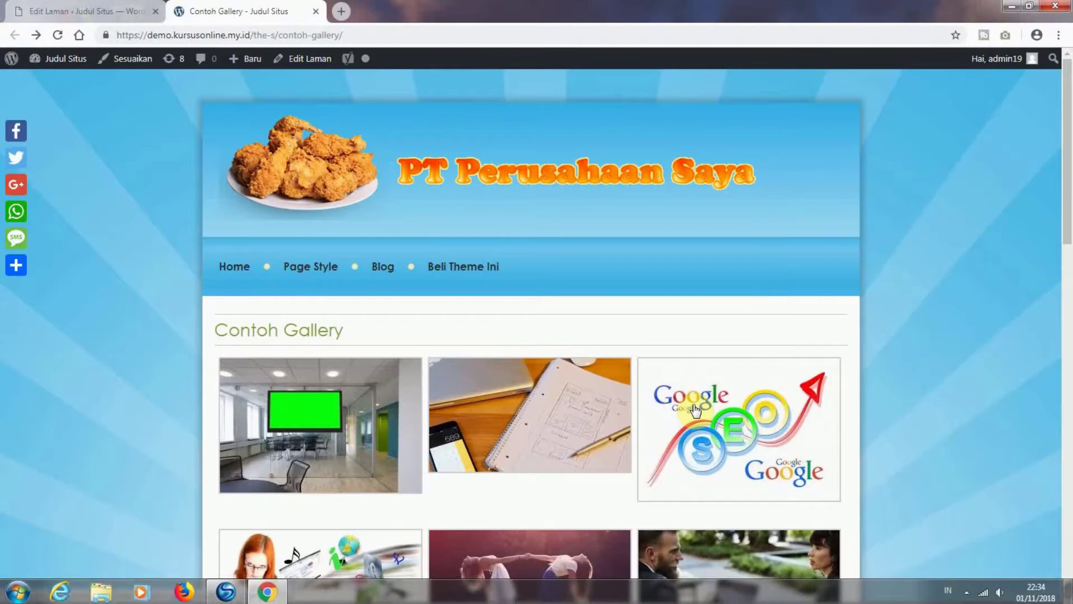
scroll(696, 409, "down", 6)
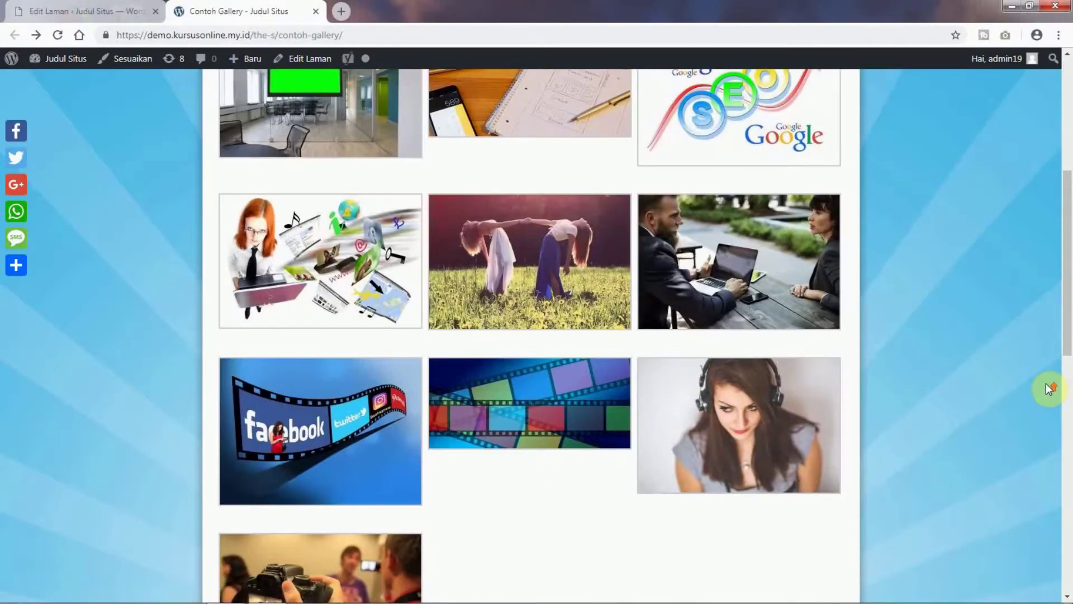
scroll(1006, 313, "up", 2)
scroll(1047, 467, "down", 4)
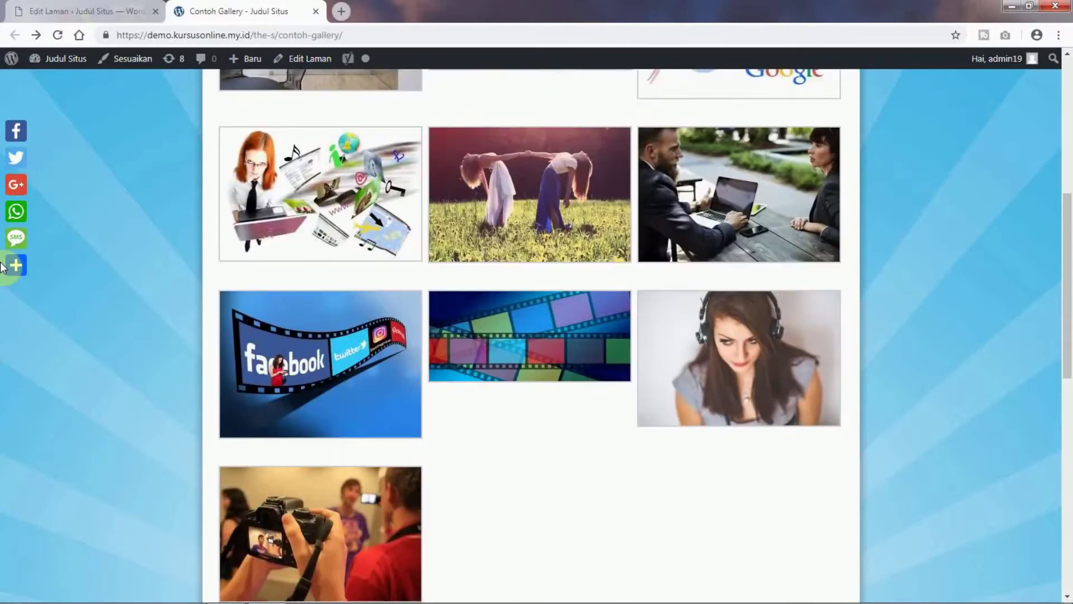
Close the page preview and, from the page editor, open the page for adding new plugins in a new tab
left_click(112, 11)
left_click(316, 11)
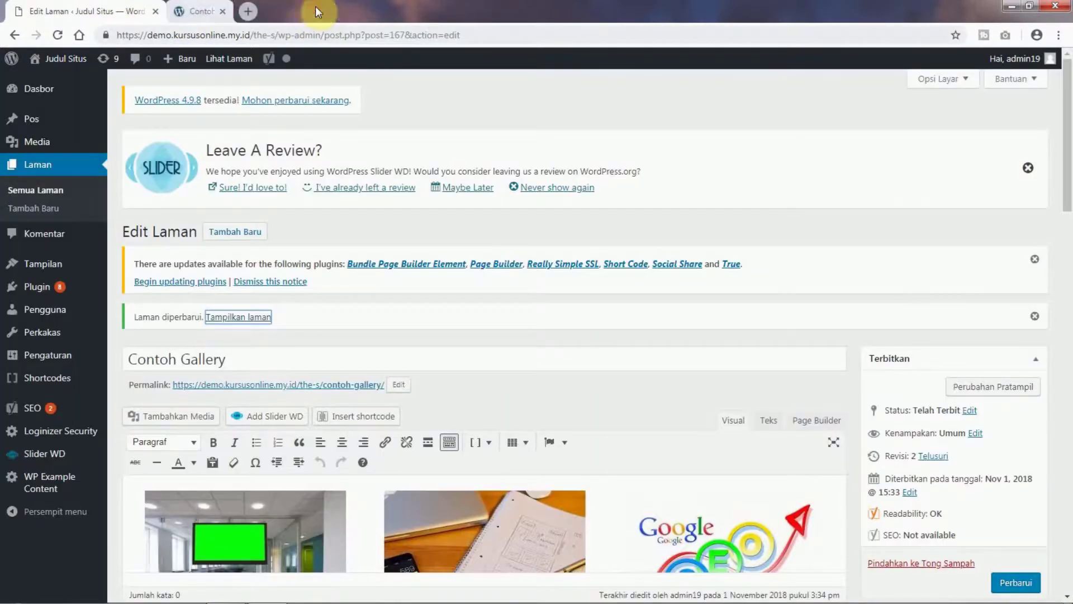
scroll(979, 428, "down", 3)
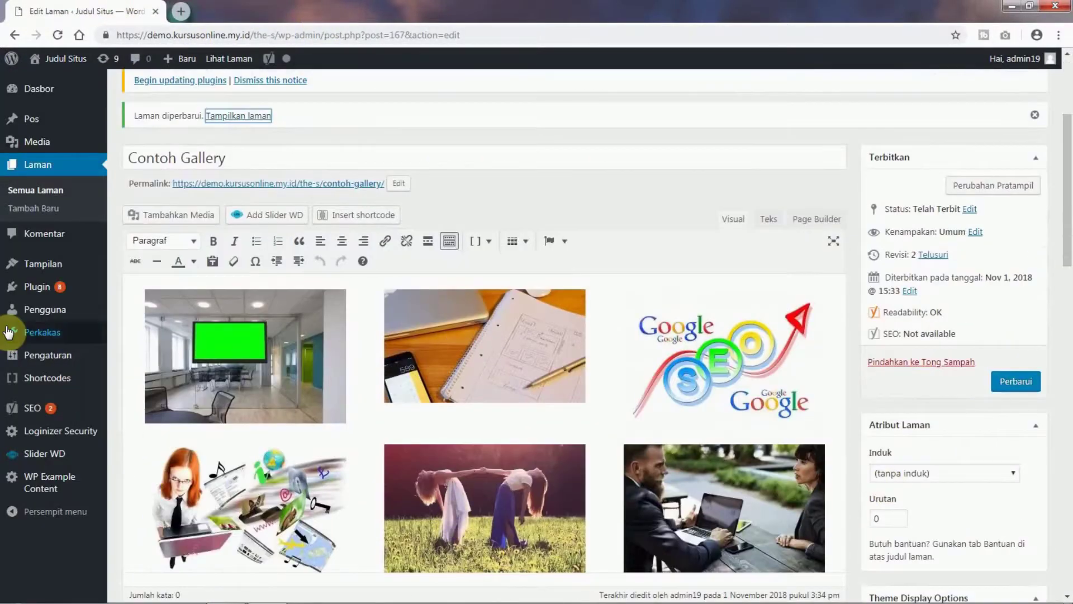
mouse_move(45, 286)
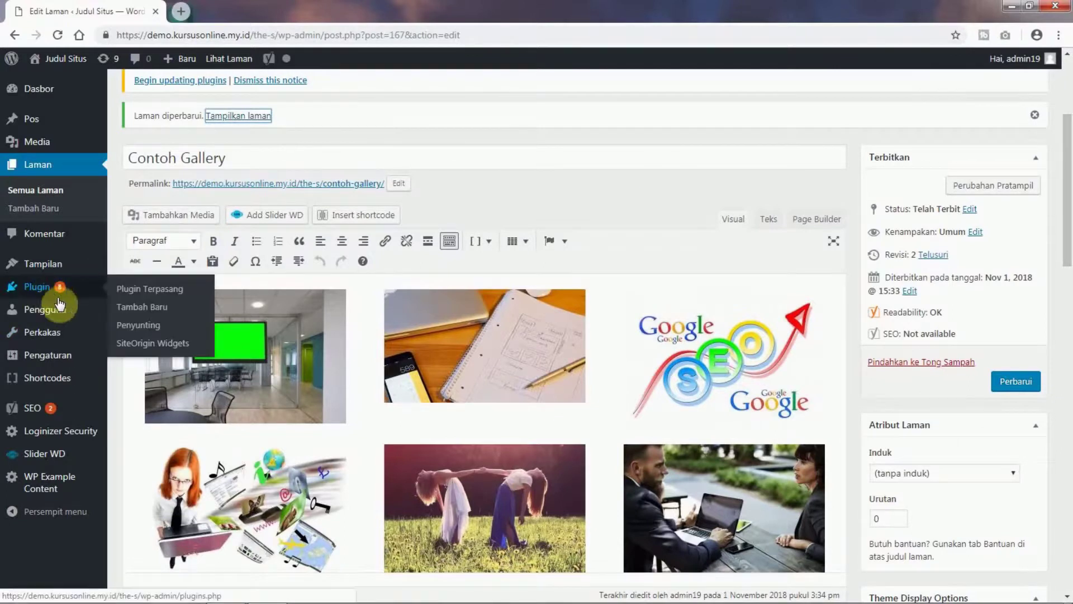
right_click(129, 308)
left_click(150, 319)
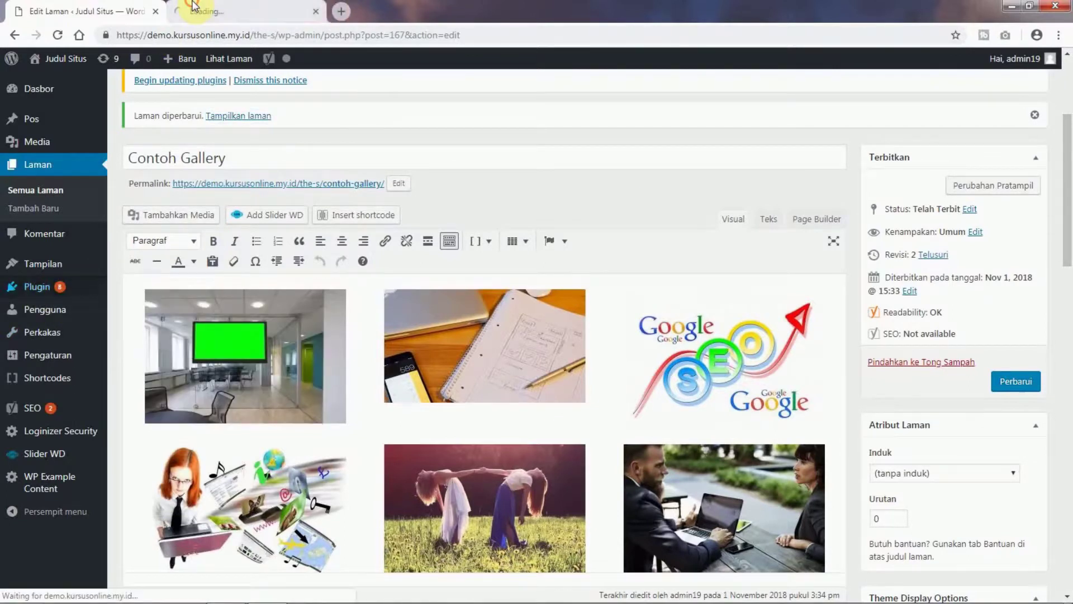
left_click(193, 7)
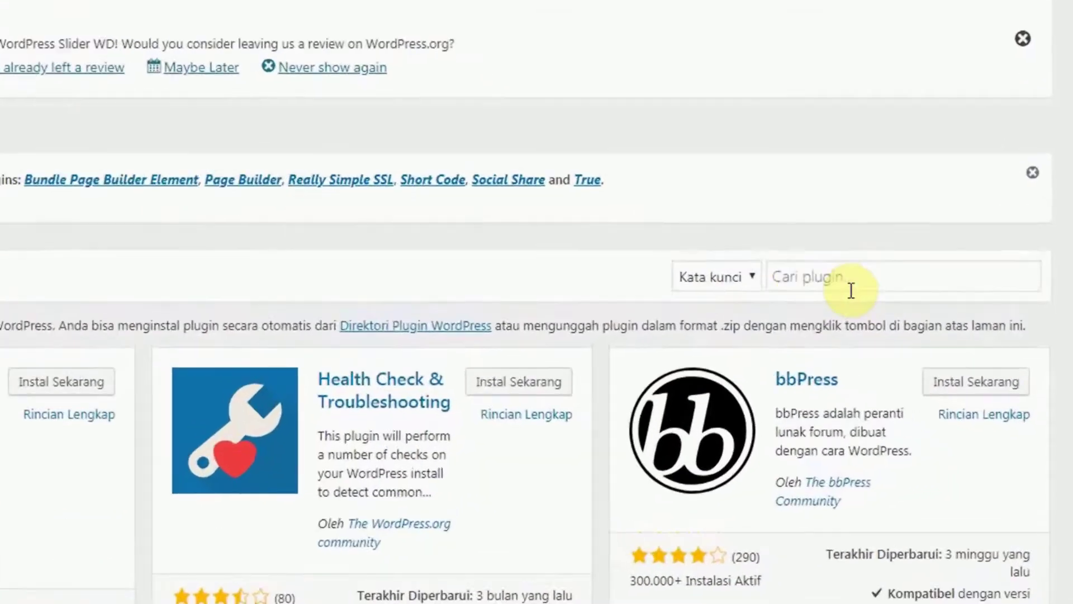
Find the Polaroid Gallery plugin by searching for "polaroid gallery", and install and activate it
left_click(959, 314)
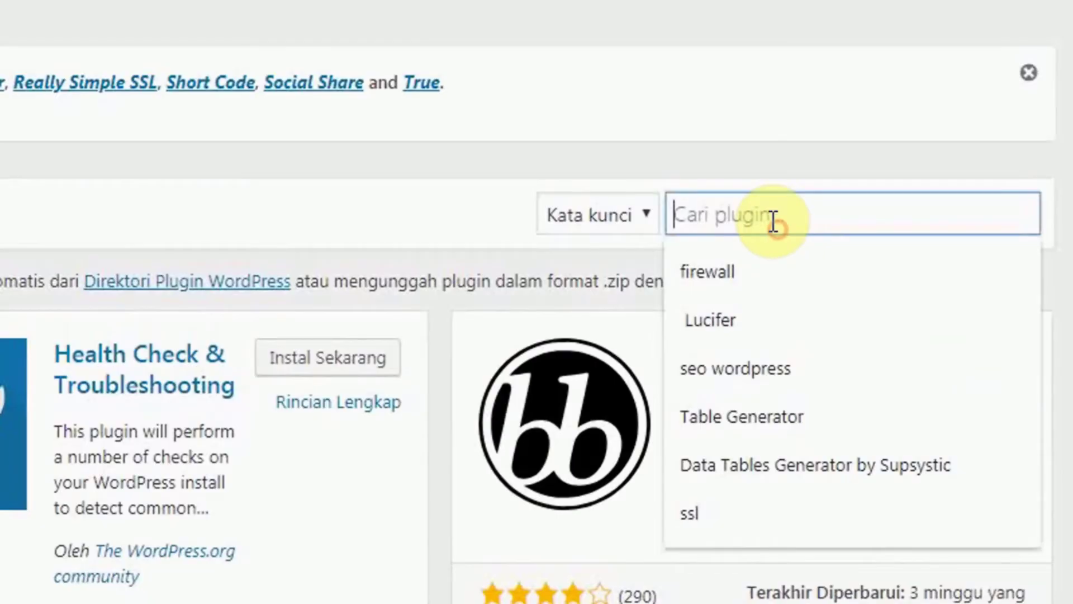
left_click(775, 149)
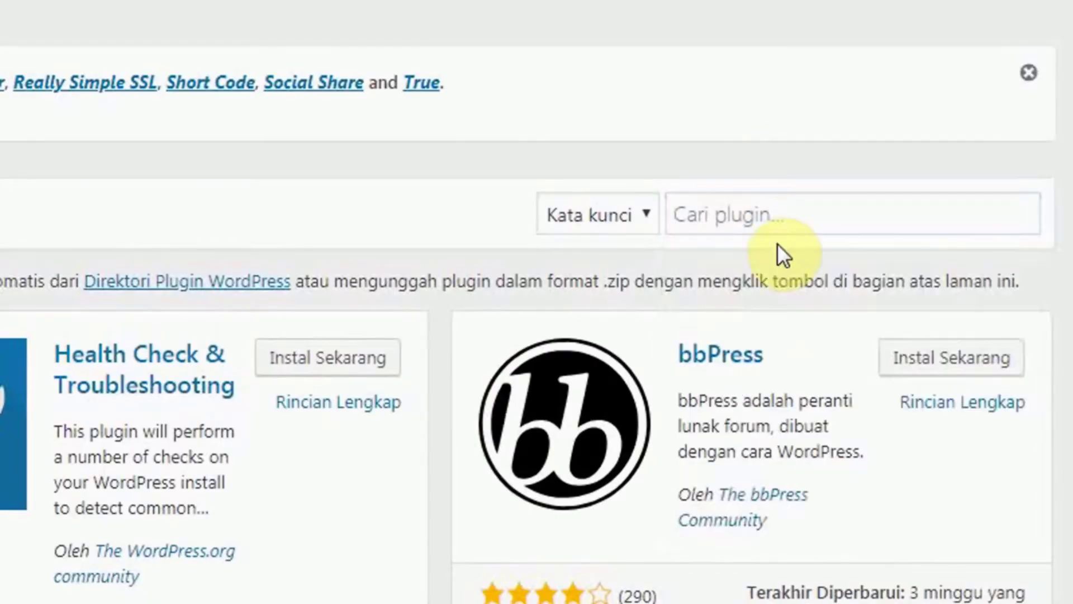
left_click(779, 220)
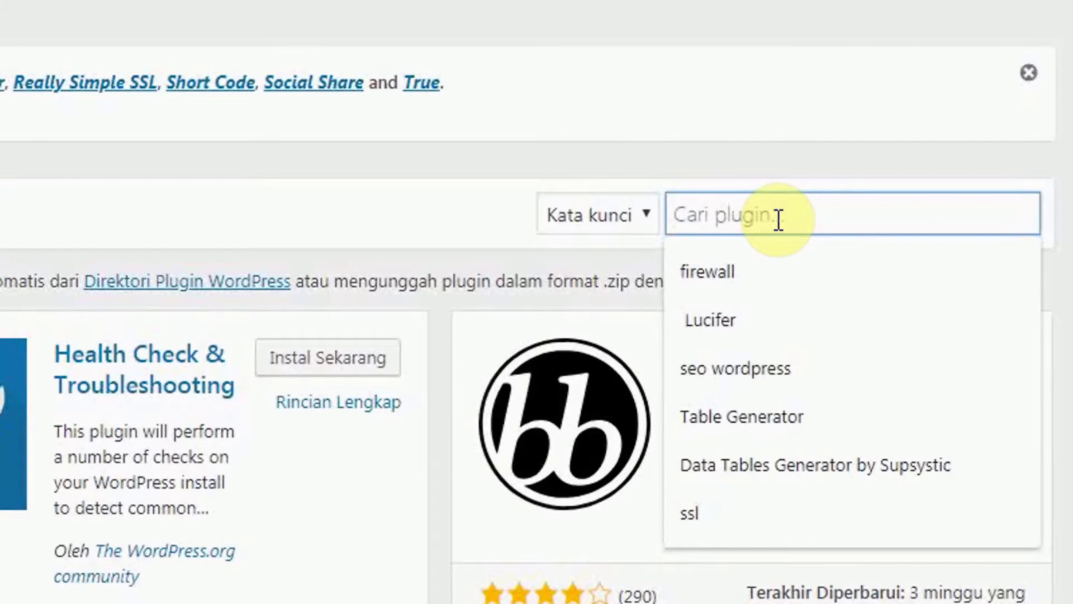
type("polaroid gallery")
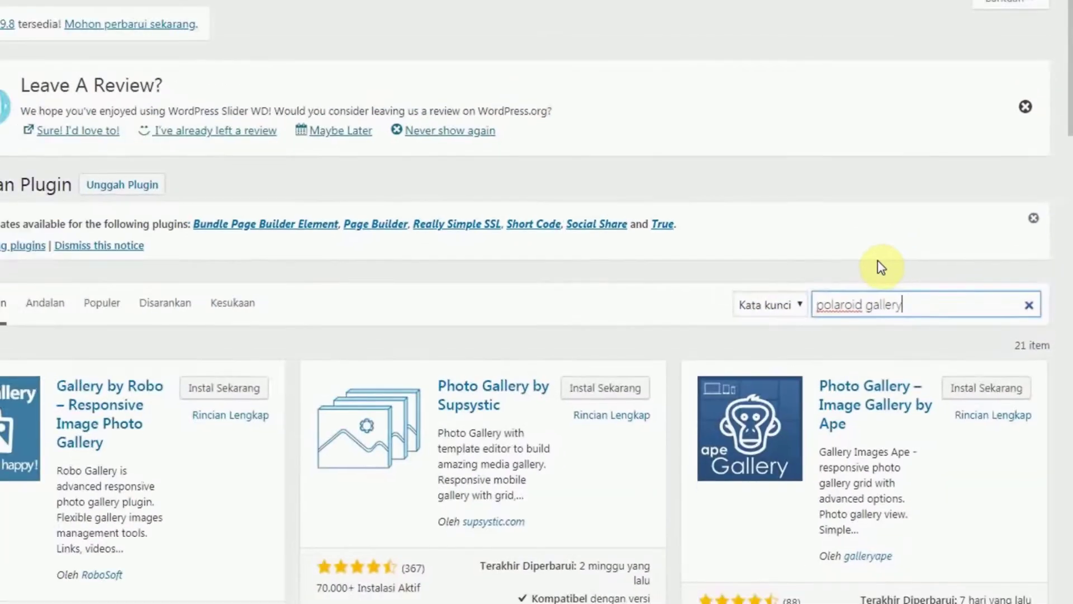
scroll(914, 301, "down", 6)
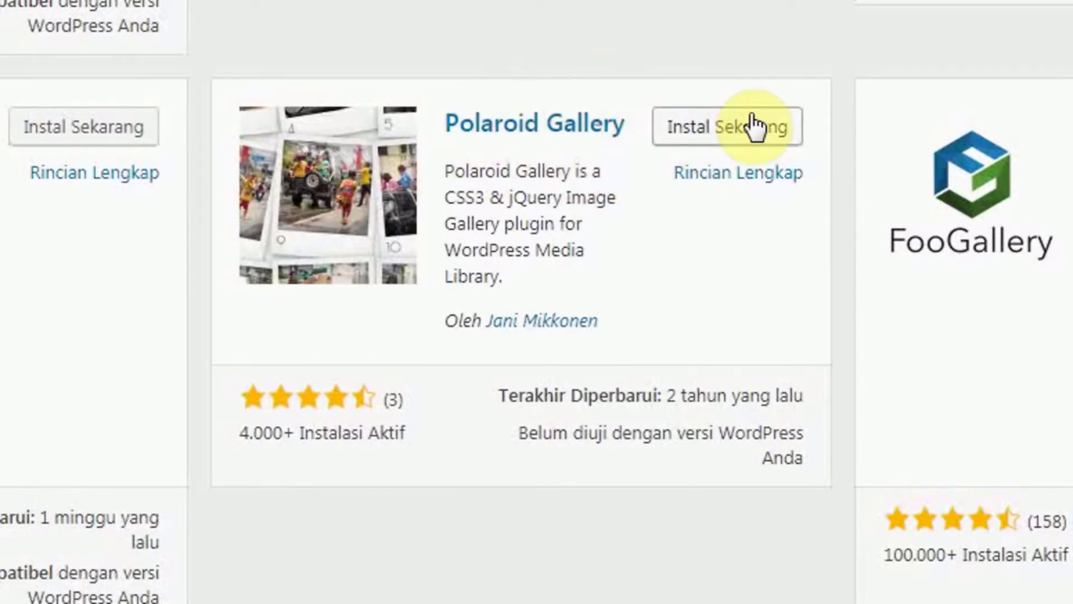
left_click(711, 137)
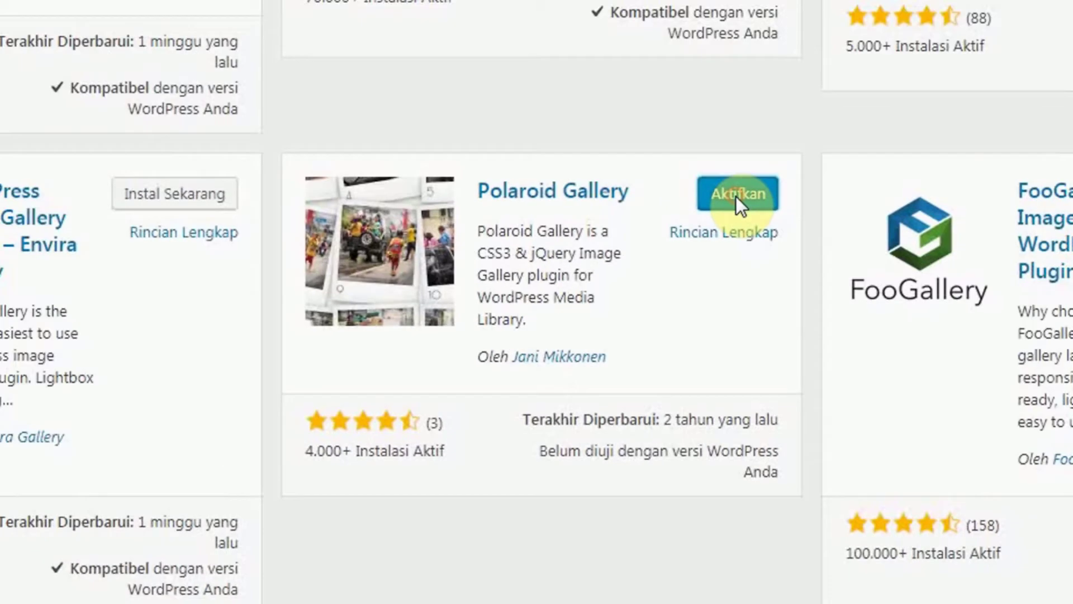
left_click(735, 195)
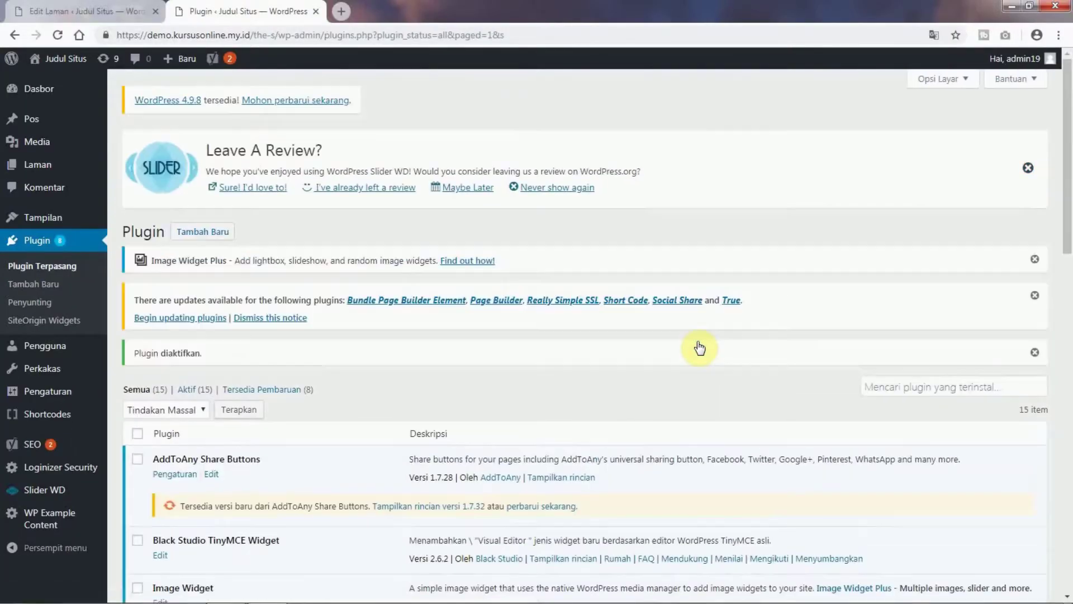
View the Contoh Gallery page in a new tab, enlarge the image of the two women in the field, and close the enlarged view
left_click(83, 11)
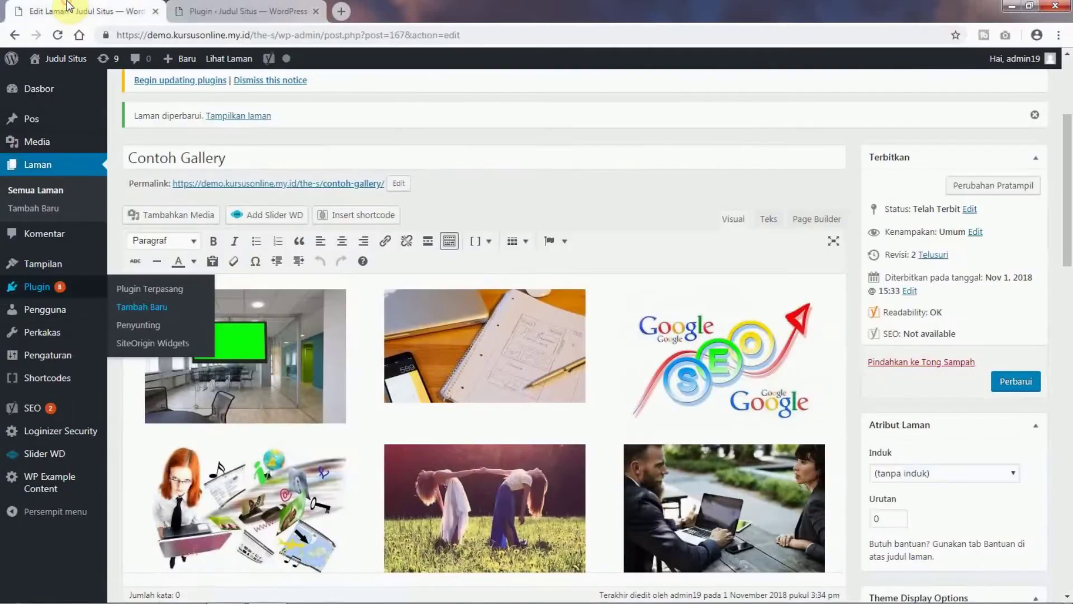
right_click(261, 119)
left_click(277, 127)
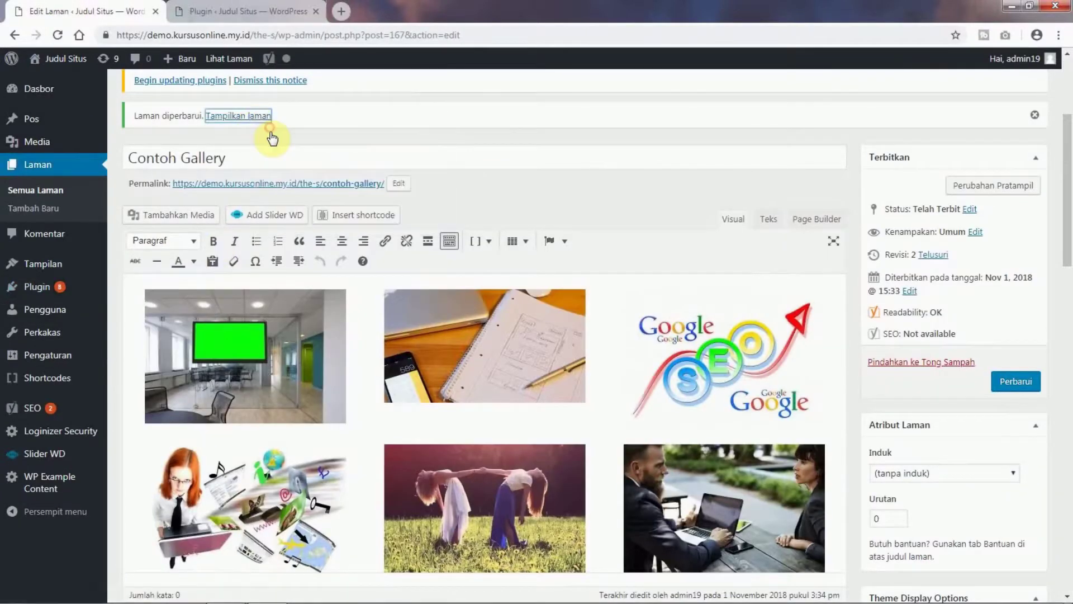
left_click(386, 6)
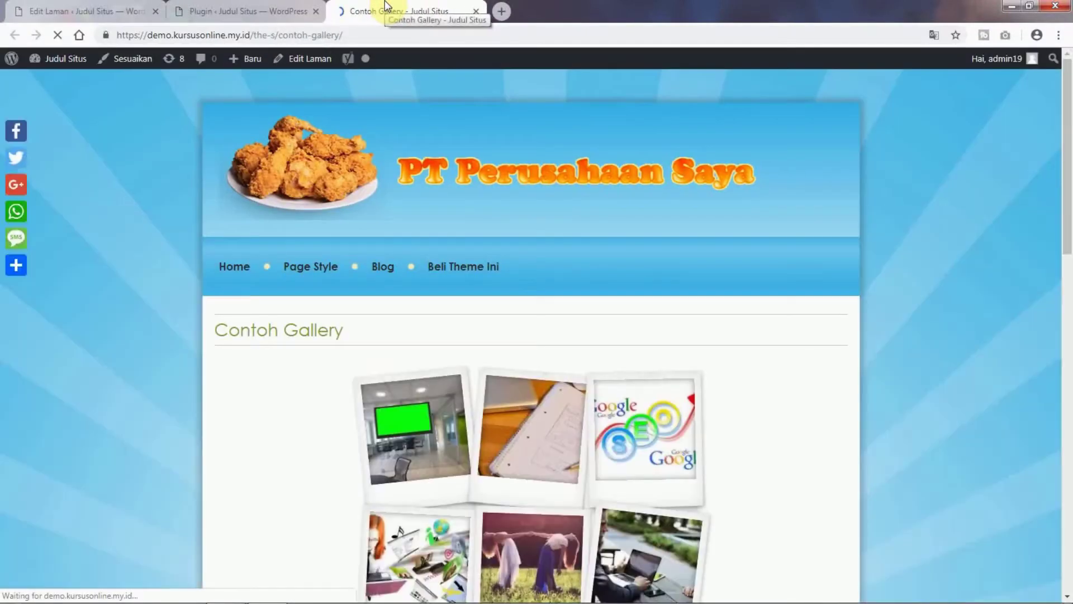
scroll(1068, 363, "down", 3)
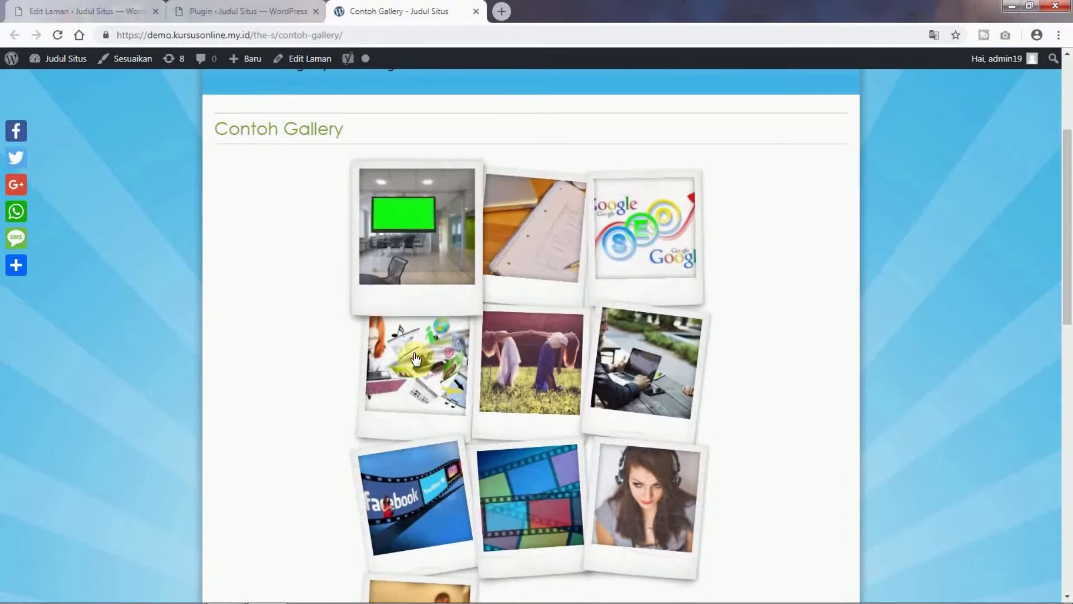
left_click(544, 386)
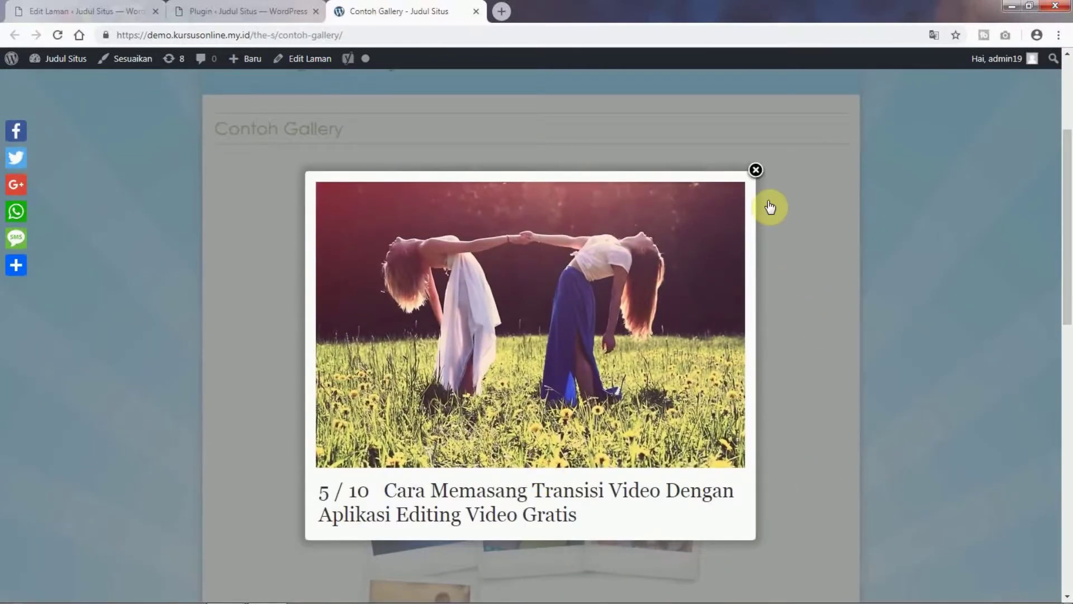
left_click(756, 170)
Close the gallery preview, open the Polaroid Gallery options and examine the image size, column, scratch and thumbnail text settings
left_click(294, 8)
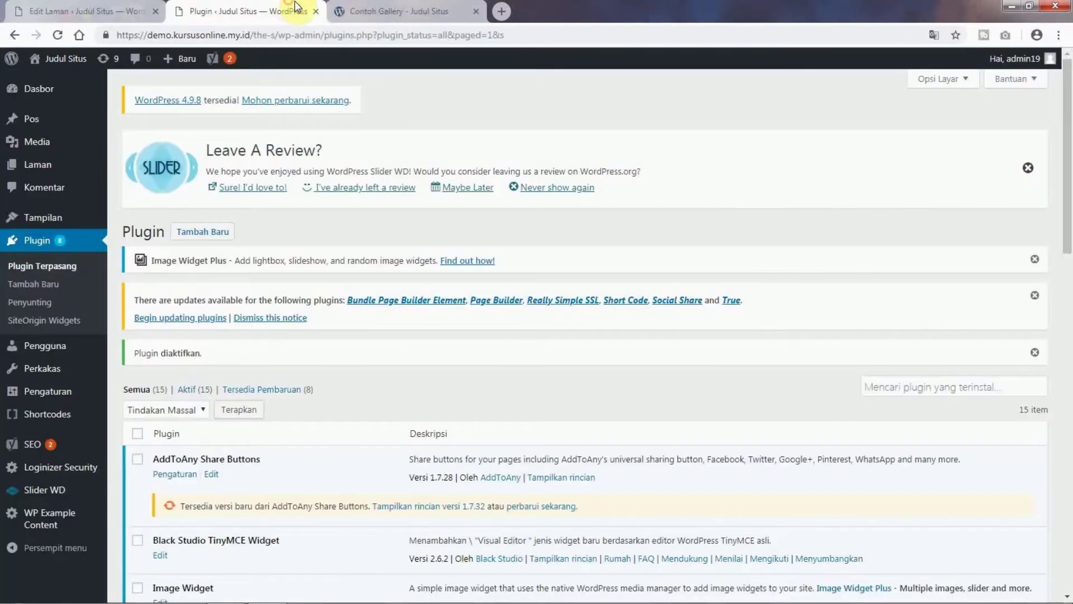
scroll(566, 277, "down", 5)
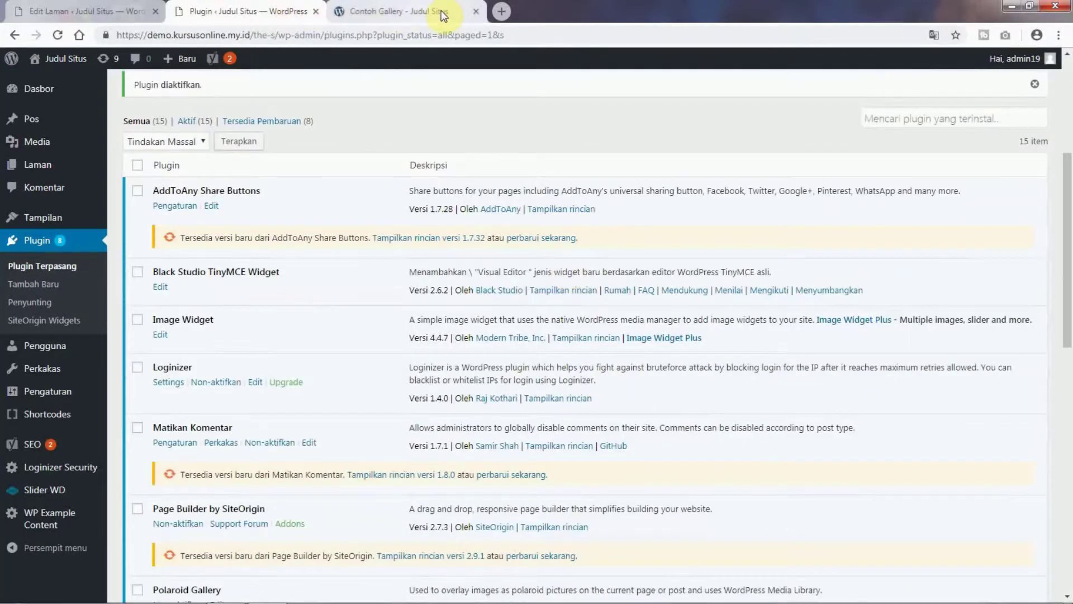
left_click(475, 12)
scroll(693, 400, "down", 3)
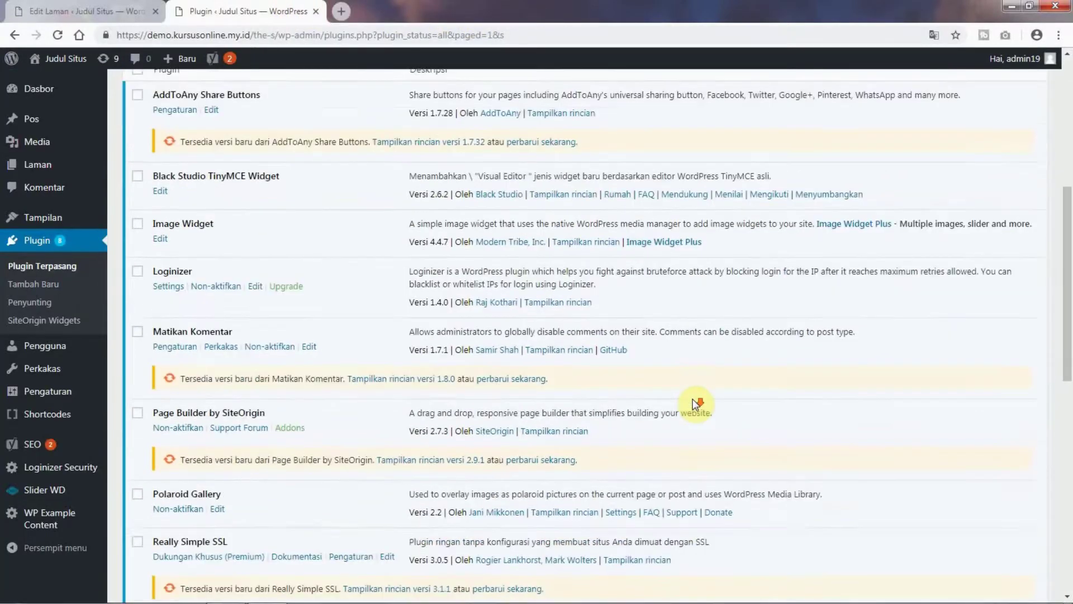
mouse_move(31, 395)
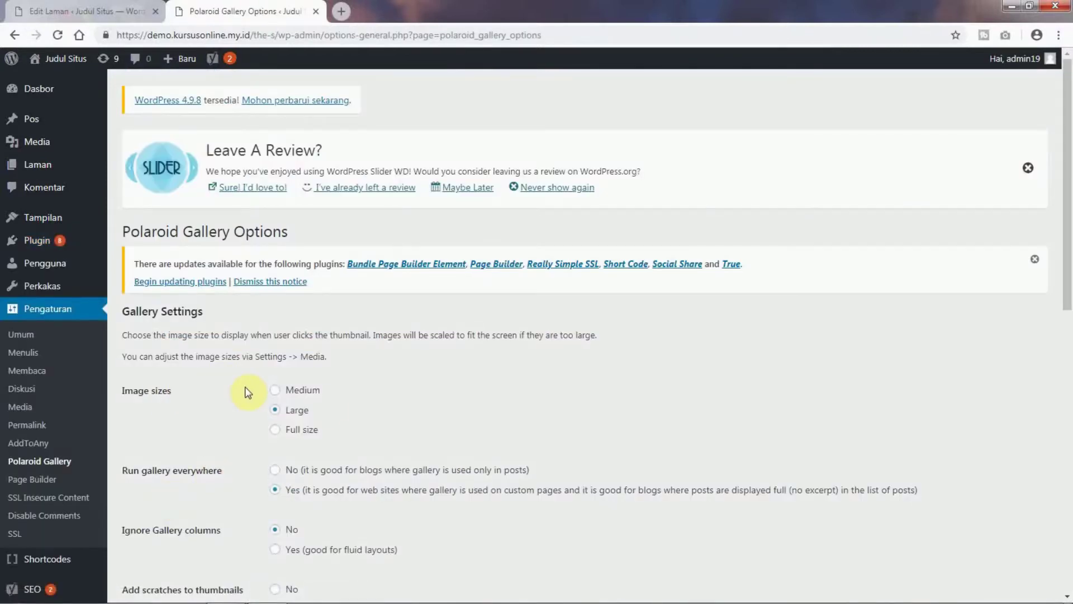
scroll(248, 393, "down", 3)
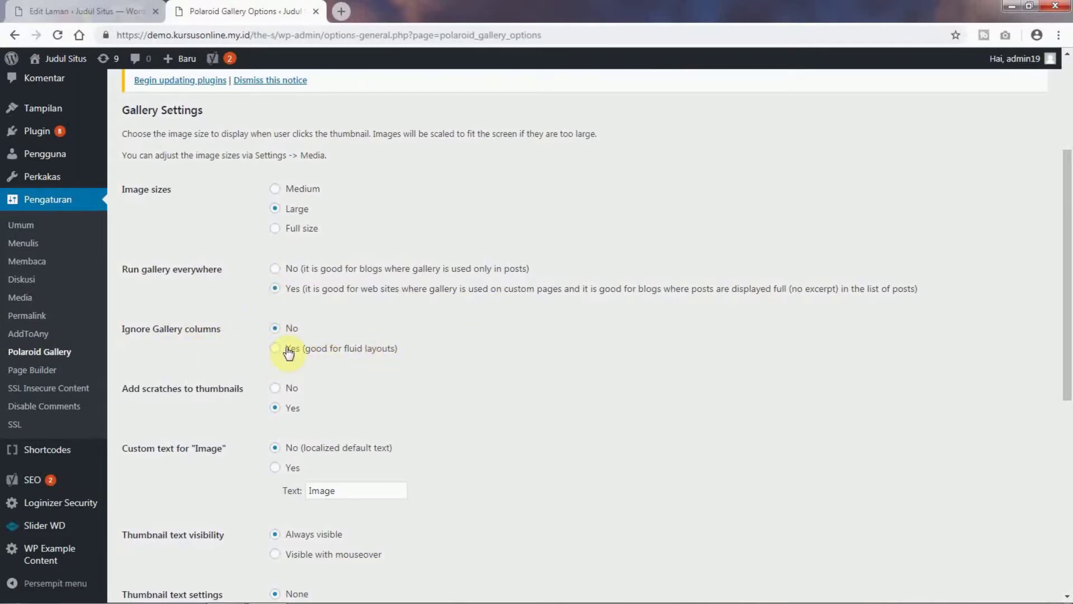
scroll(643, 348, "down", 2)
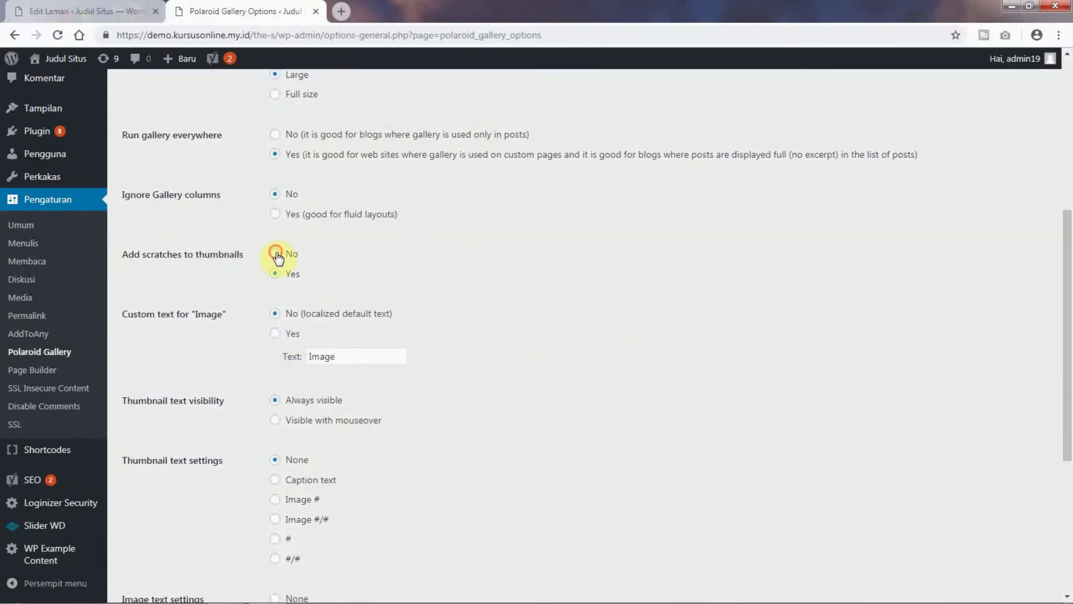
Go back to the page editor and open the Contoh Gallery page in a new tab to check the polaroid thumbnails again
left_click(71, 10)
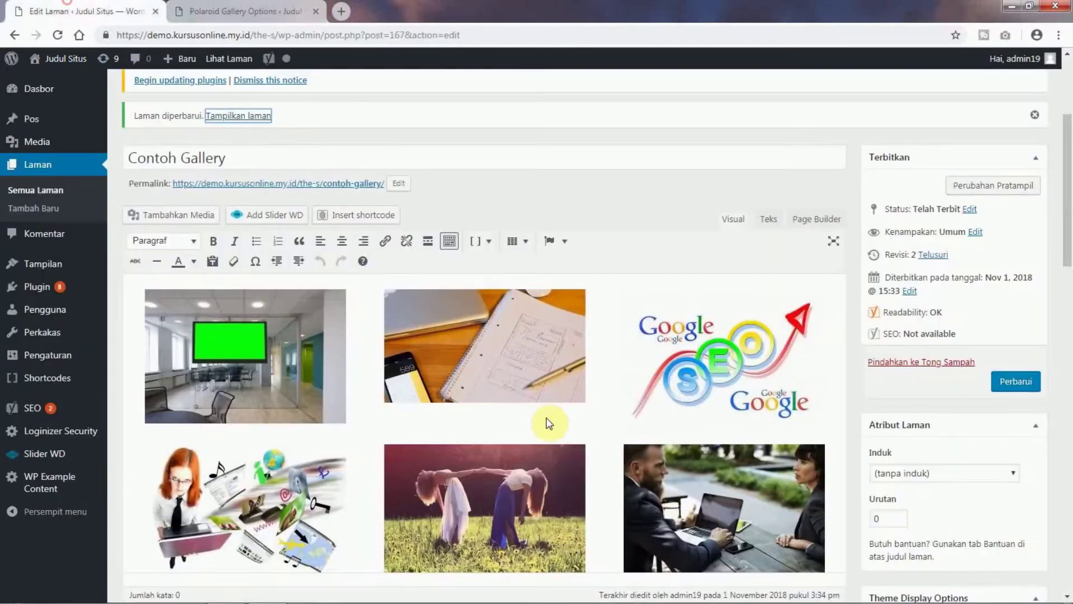
right_click(249, 116)
left_click(280, 119)
left_click(371, 13)
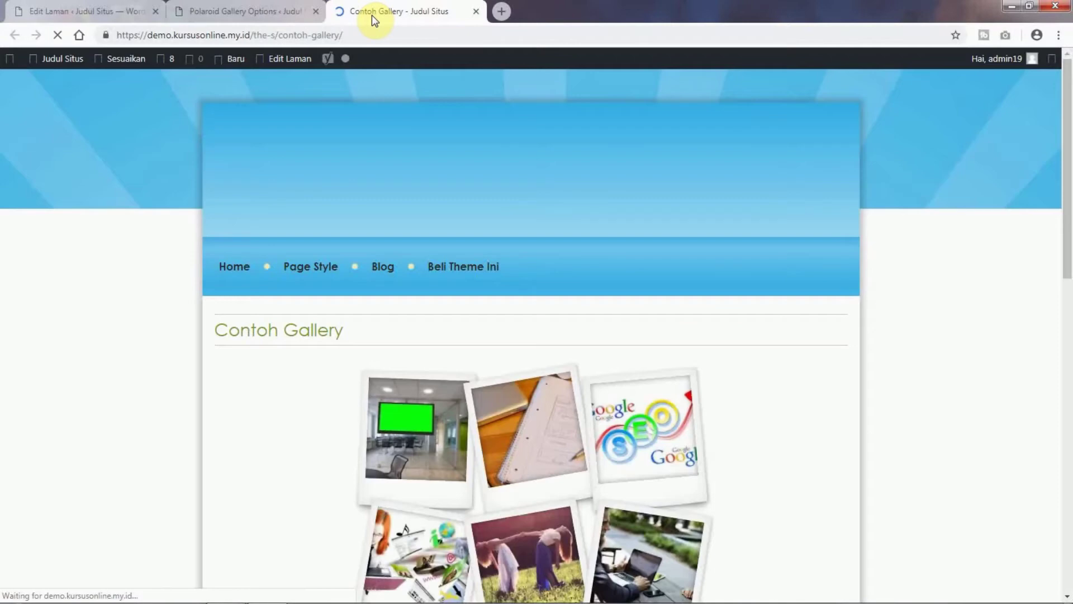
Look through all the polaroid thumbnails on the Contoh Gallery page and close the preview
scroll(730, 508, "down", 3)
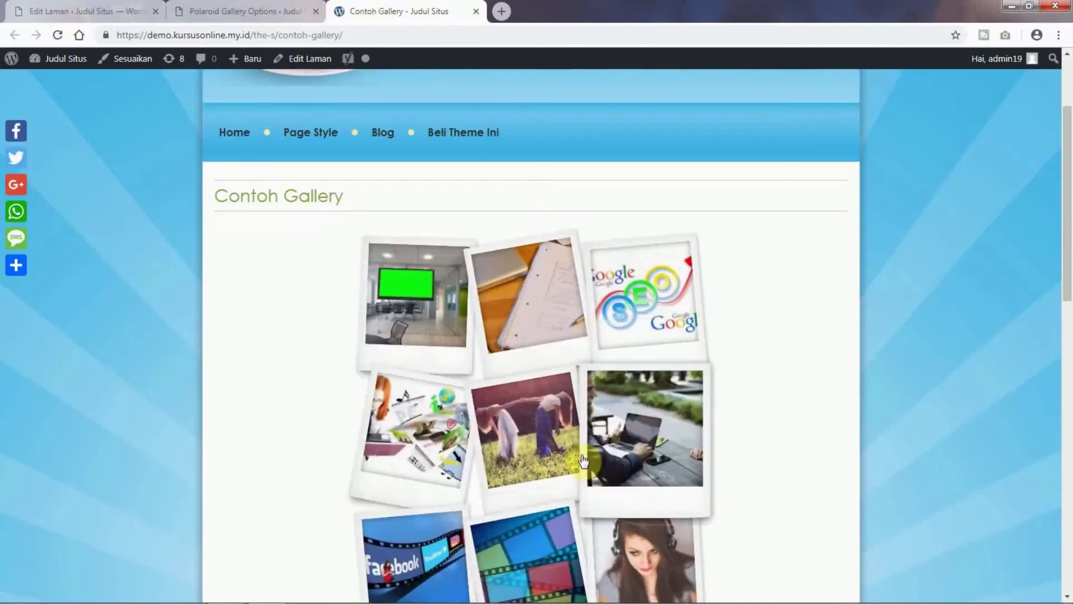
scroll(778, 484, "down", 3)
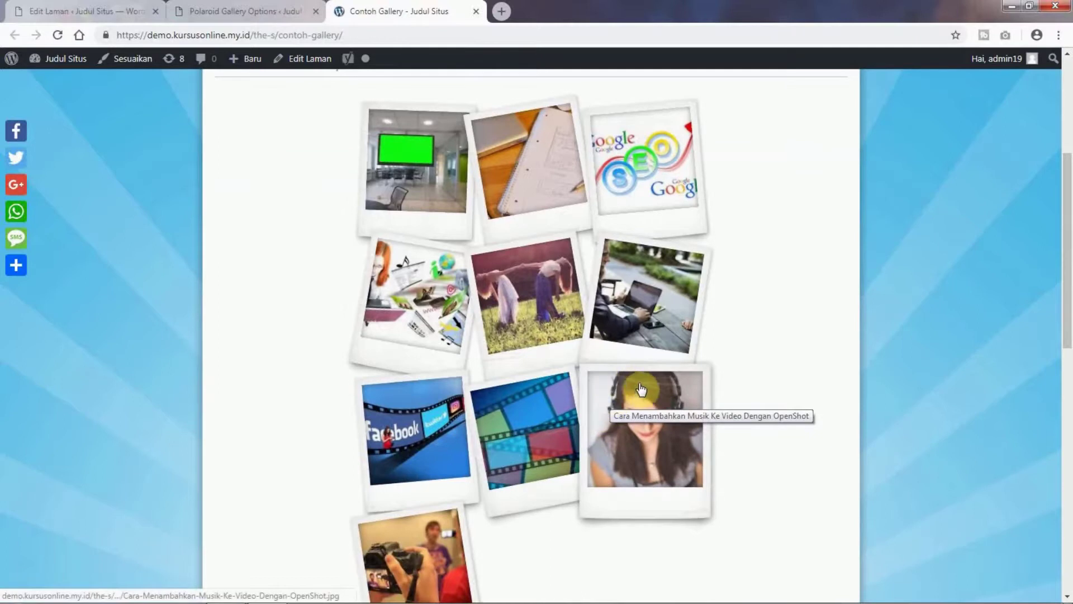
scroll(805, 350, "down", 3)
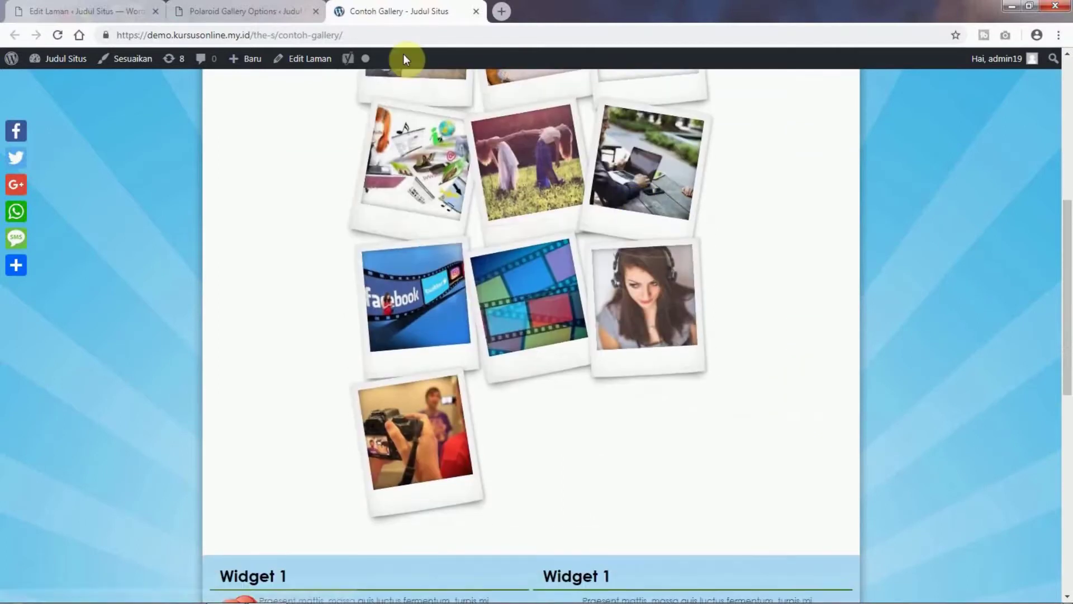
left_click(241, 10)
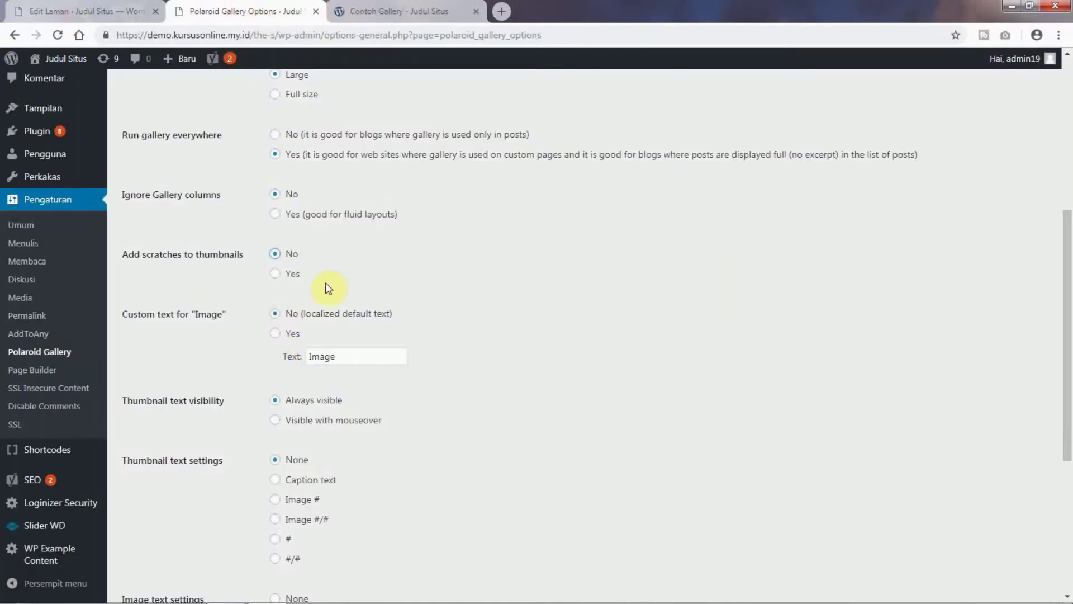
left_click(466, 11)
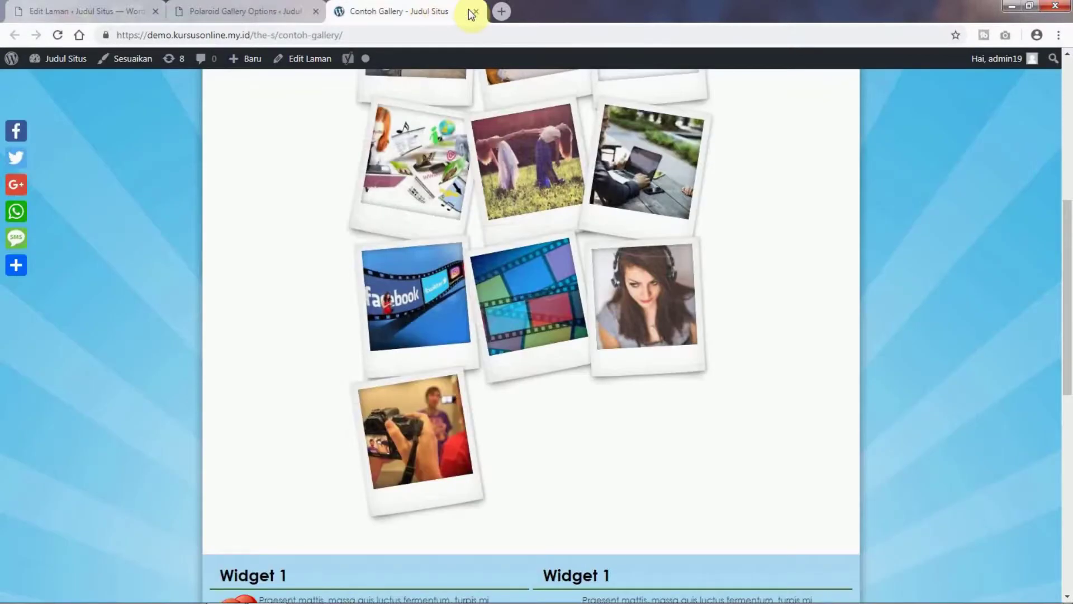
left_click(476, 11)
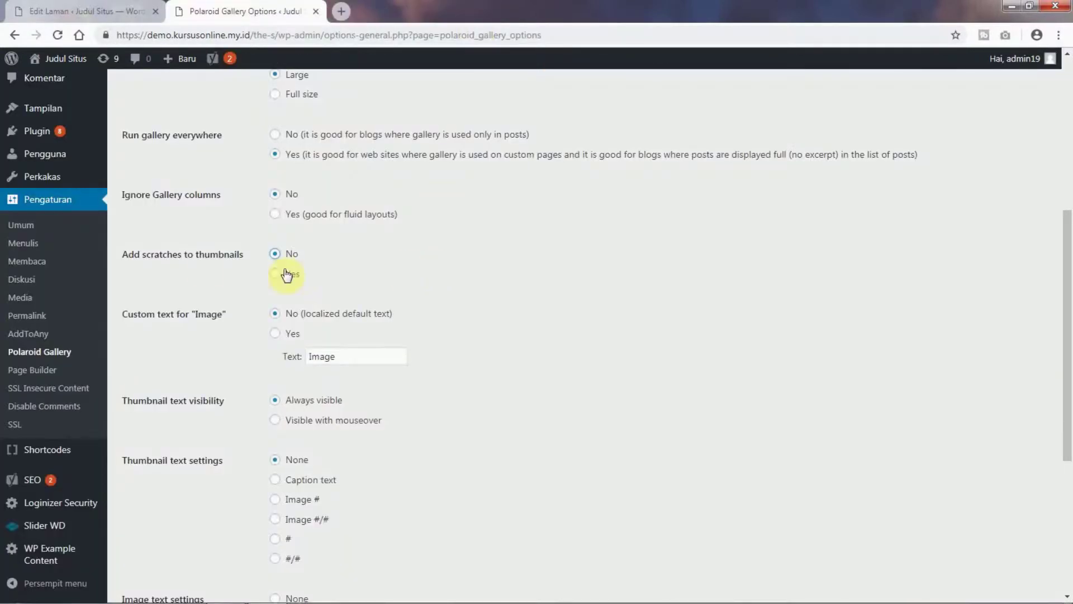
Set the image text settings to None in the Polaroid Gallery options and save the changes
scroll(448, 266, "down", 1)
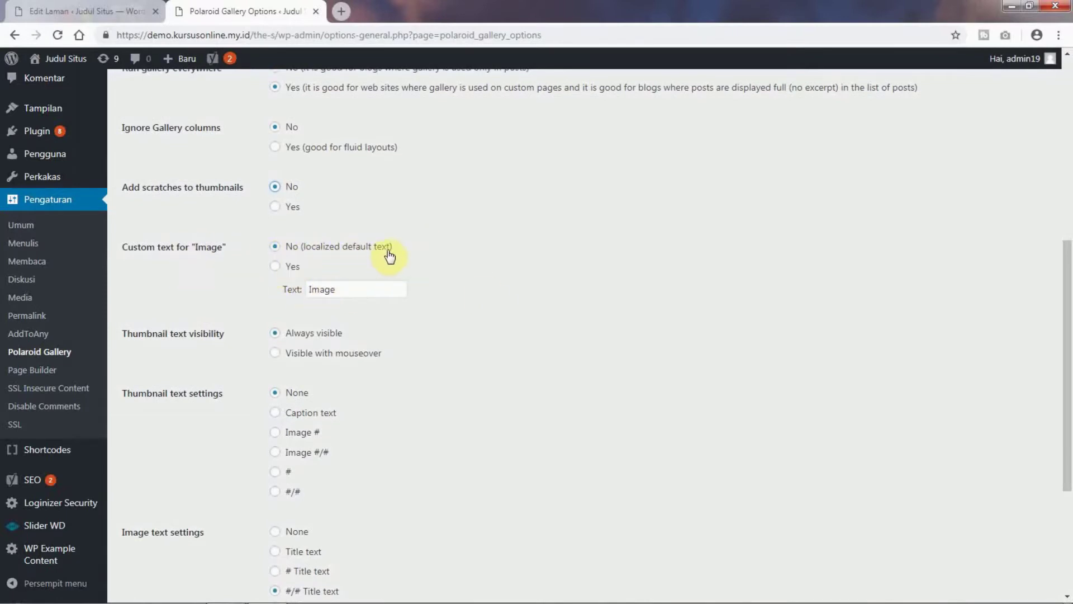
scroll(402, 305, "down", 1)
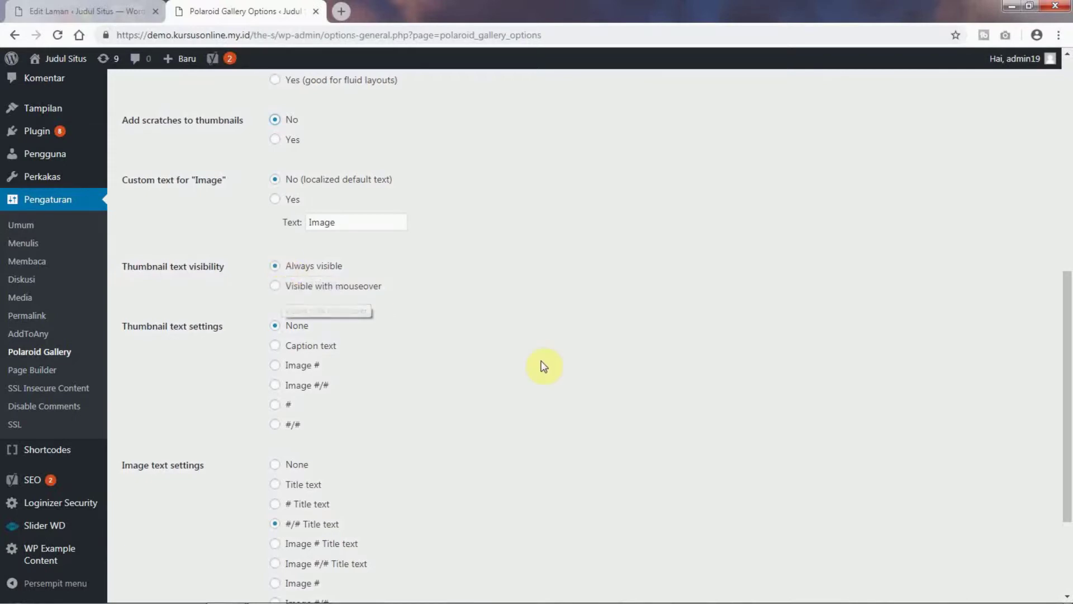
scroll(380, 327, "down", 1)
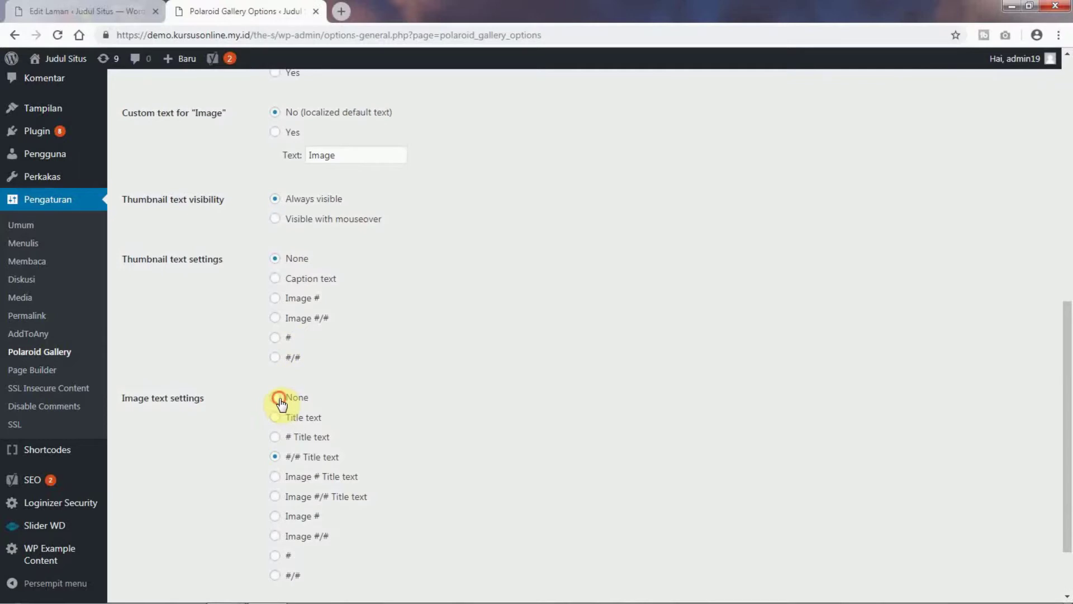
scroll(305, 379, "down", 1)
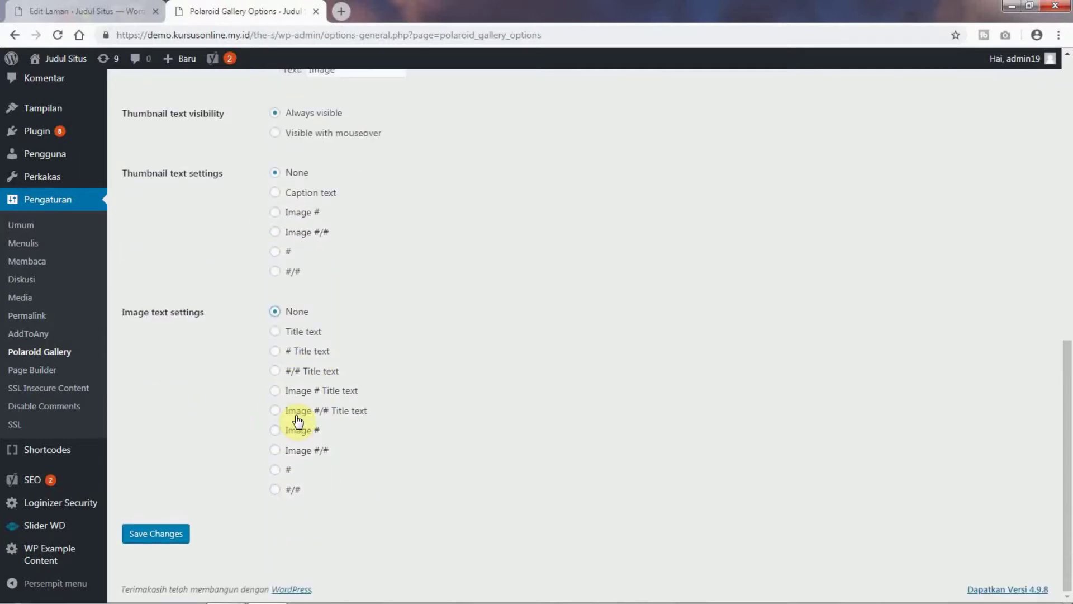
scroll(304, 391, "up", 8)
scroll(316, 385, "down", 10)
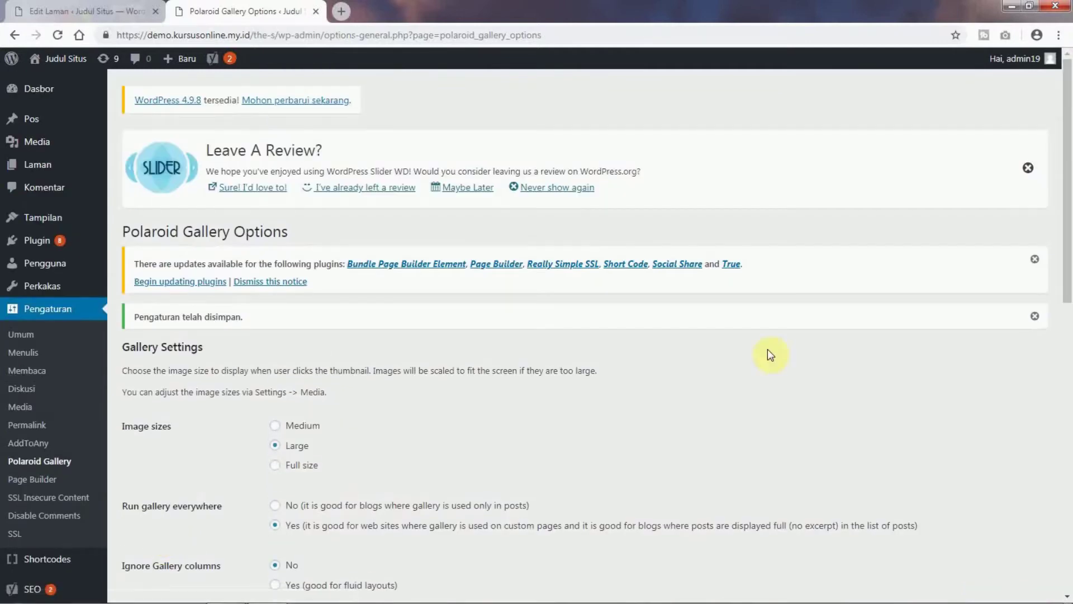
Open the Contoh Gallery page in a new tab from the page editor and enlarge the image of the two women
left_click(84, 11)
right_click(251, 114)
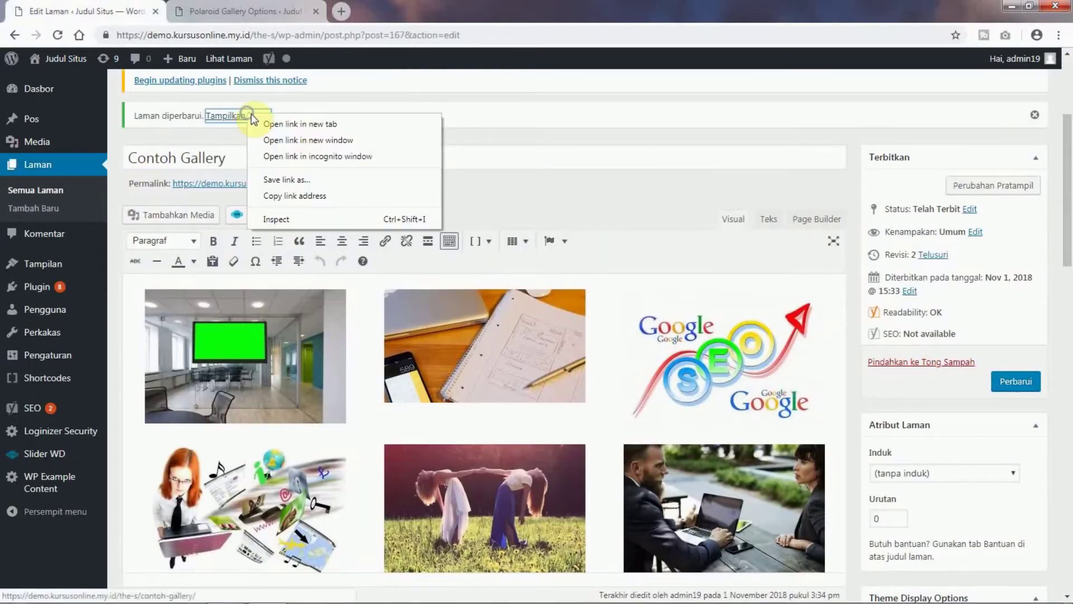
left_click(263, 125)
left_click(388, 7)
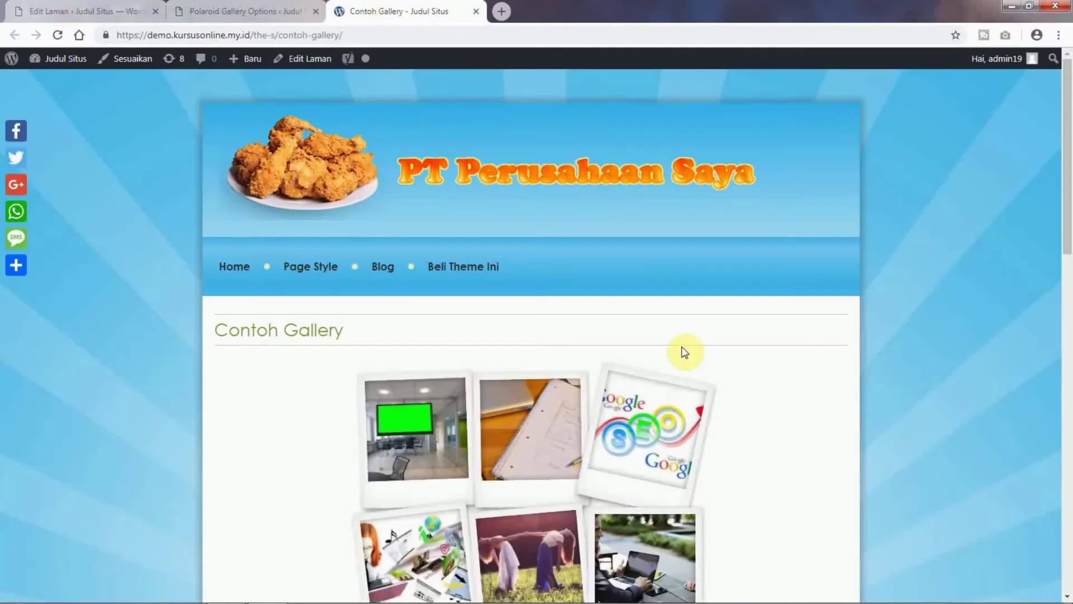
scroll(685, 352, "down", 3)
left_click(524, 341)
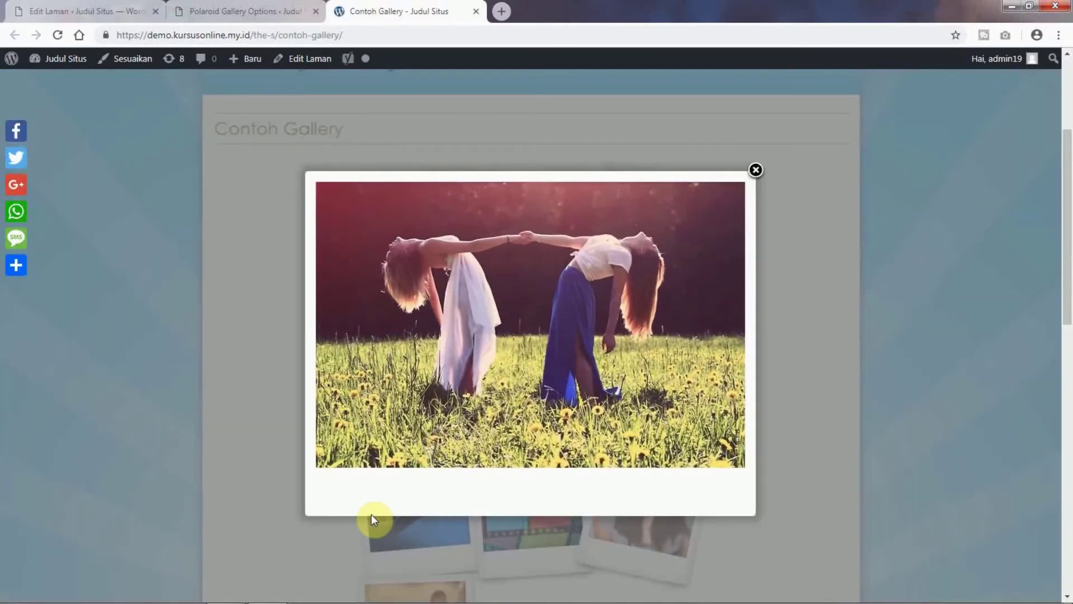
Set the Polaroid Gallery image text settings to Title text, save the changes and close the gallery preview
left_click(274, 10)
scroll(391, 270, "down", 5)
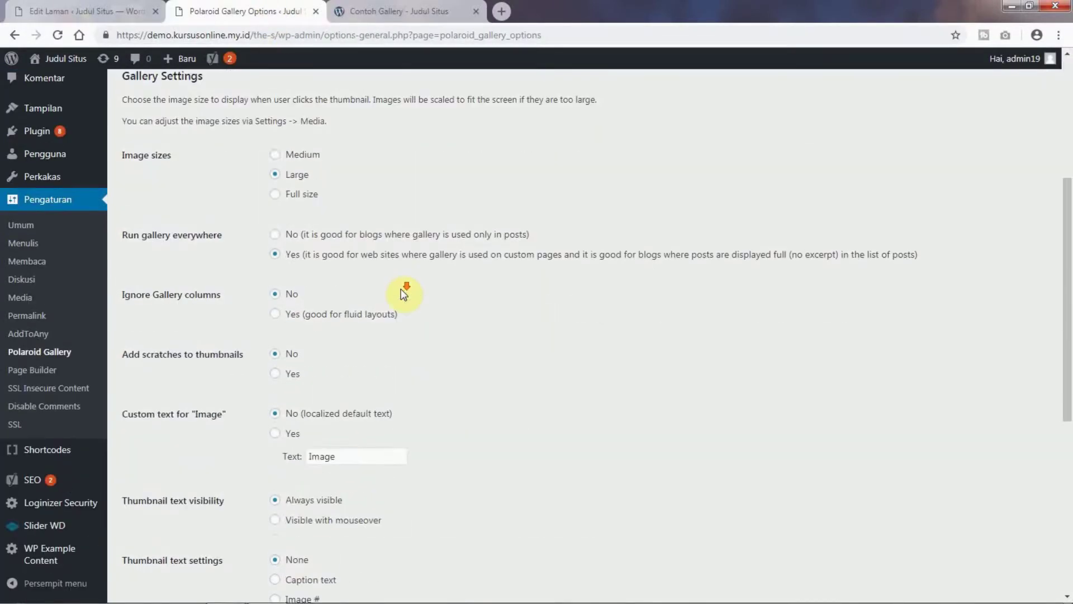
scroll(403, 292, "down", 7)
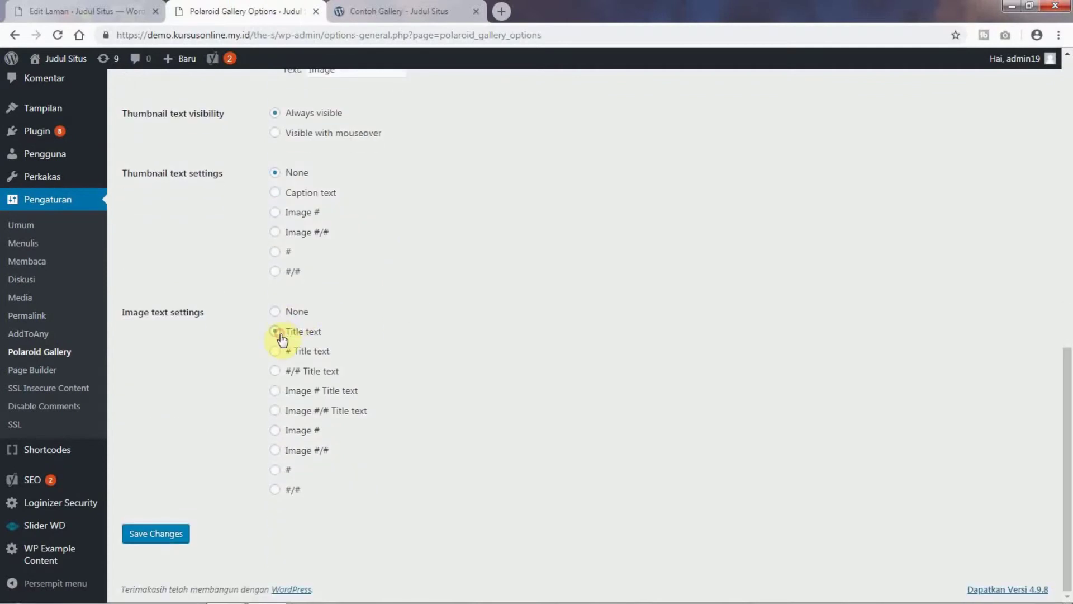
left_click(162, 533)
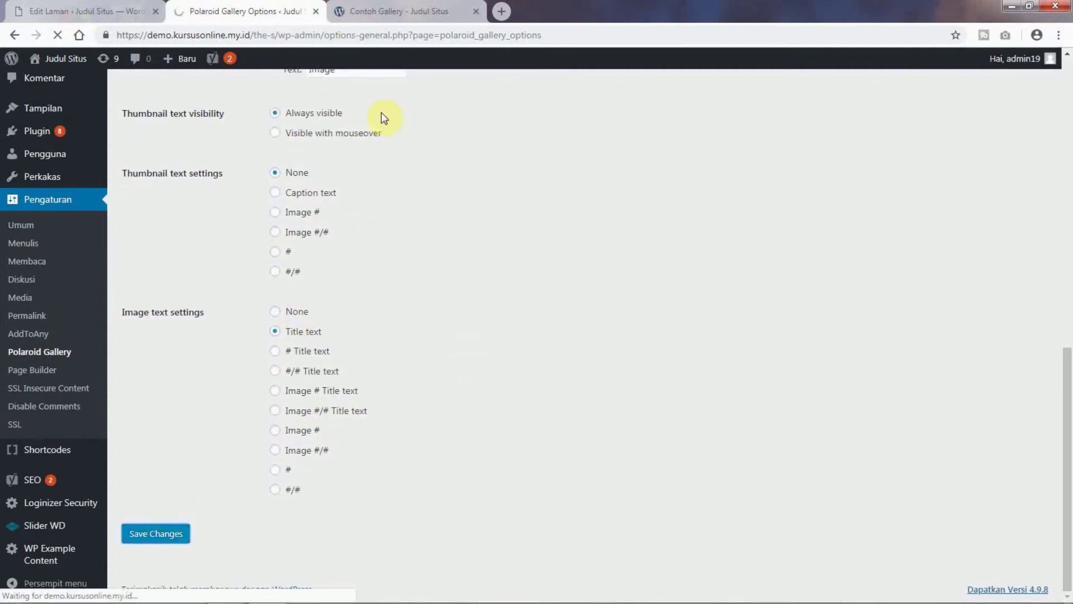
left_click(478, 19)
left_click(477, 12)
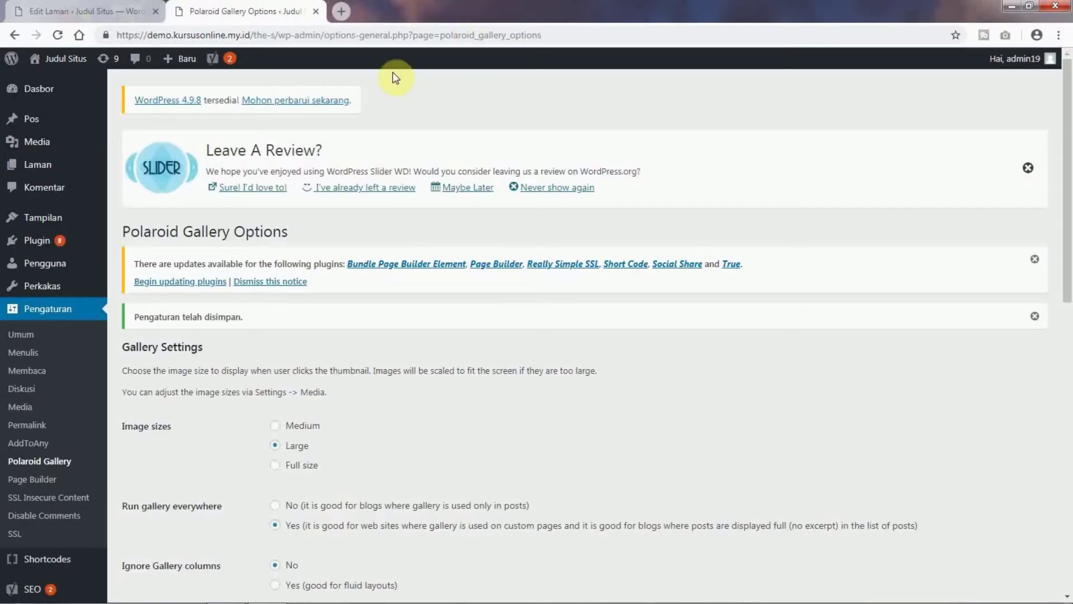
Open the gallery for editing in the page editor, examine the notebook image's title, and close the gallery editor without changes
left_click(36, 11)
left_click(250, 334)
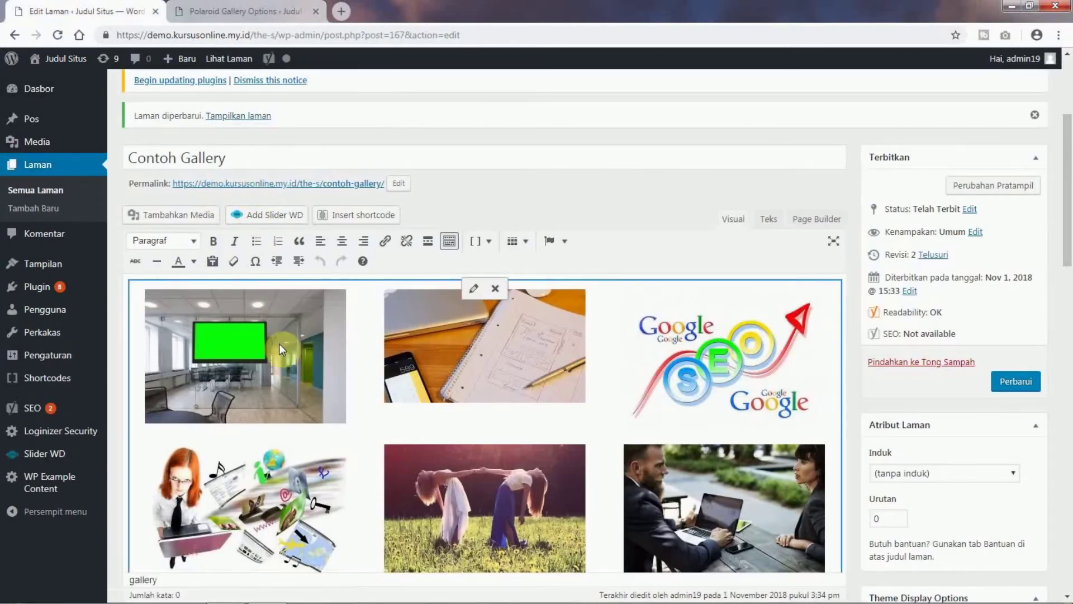
left_click(474, 291)
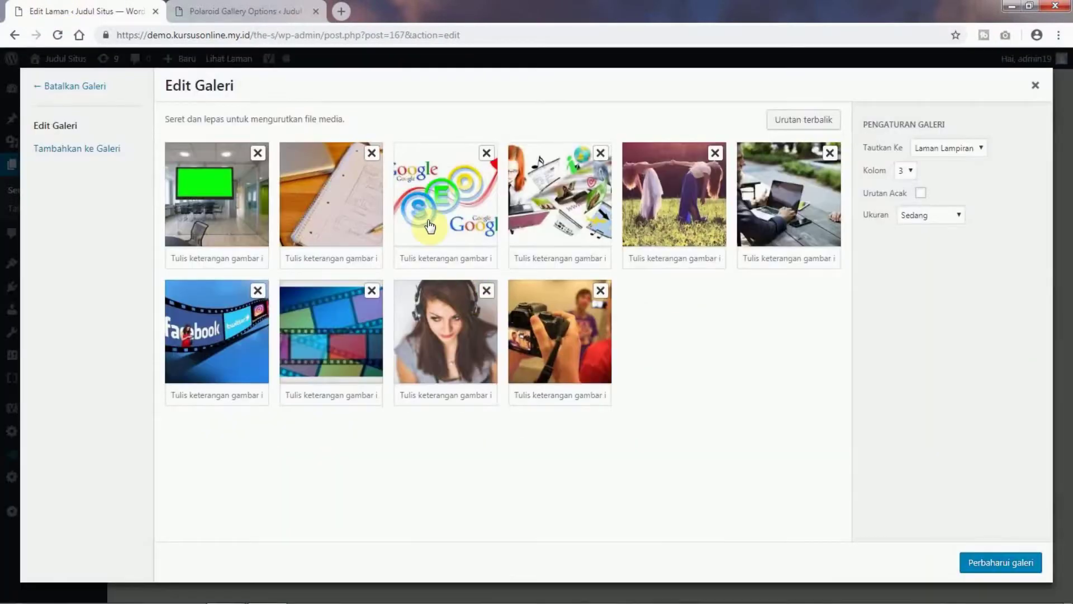
left_click(337, 246)
left_click(336, 233)
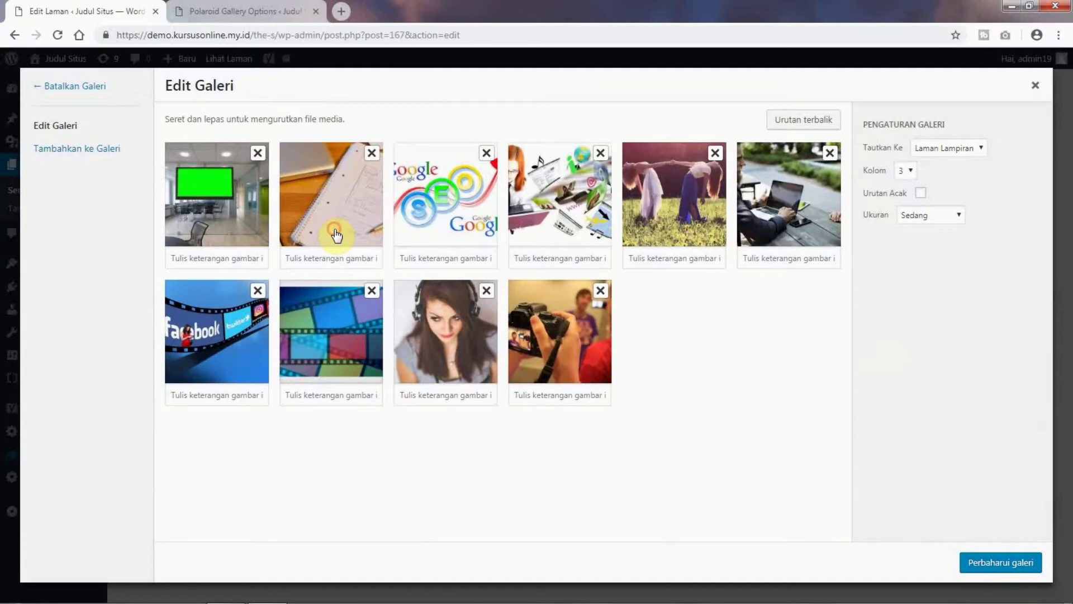
left_click(336, 234)
left_click_drag(923, 449, 1043, 453)
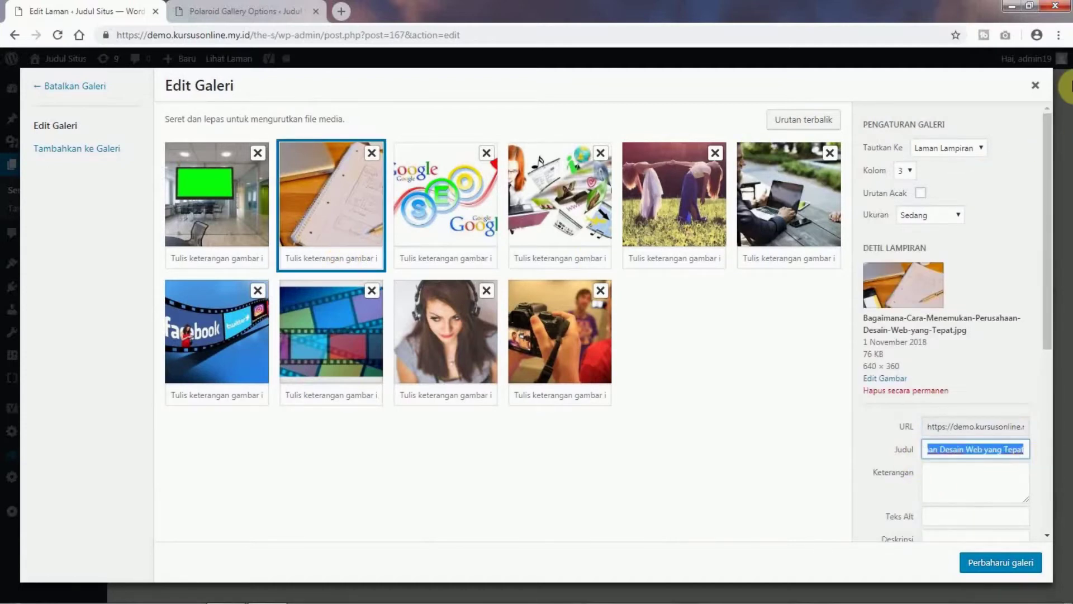
left_click(1036, 86)
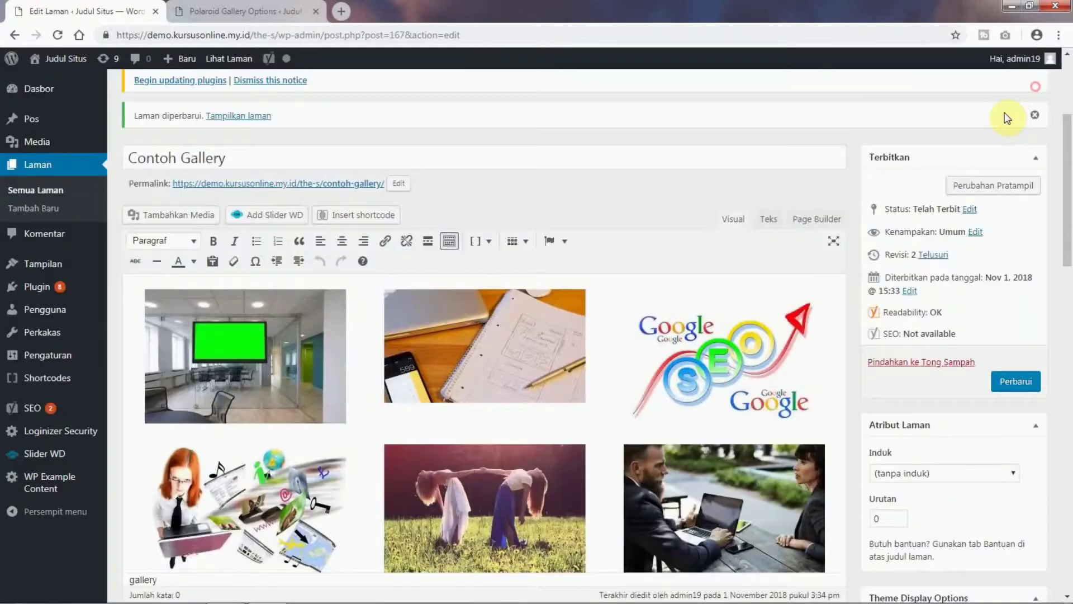
View the Contoh Gallery page in a new tab and enlarge the notebook image to check its text
right_click(241, 116)
left_click(251, 125)
key("ctrl+Tab")
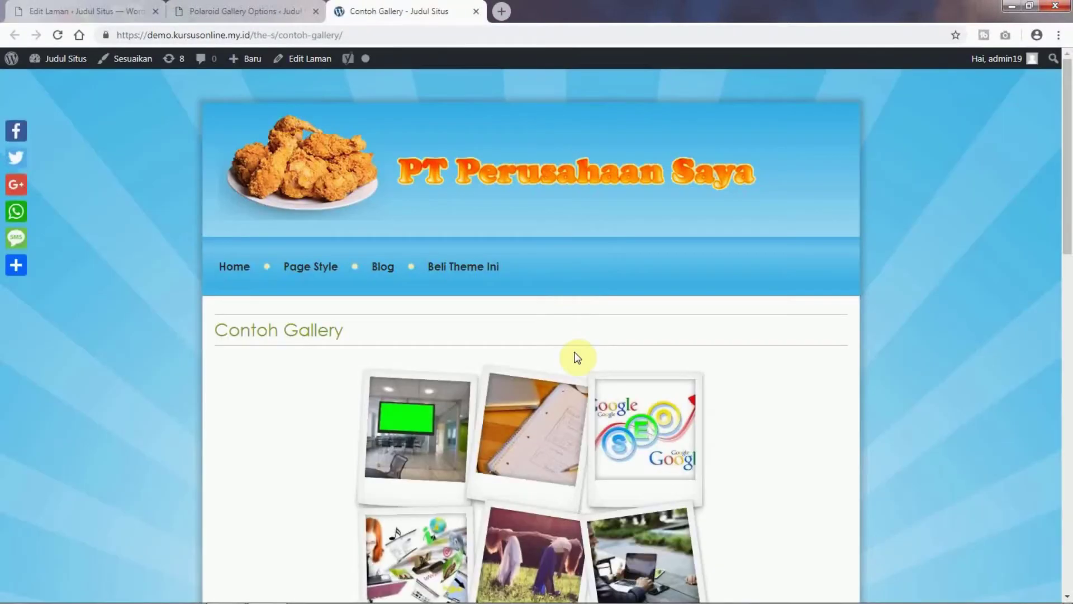
scroll(577, 358, "down", 1)
left_click(527, 352)
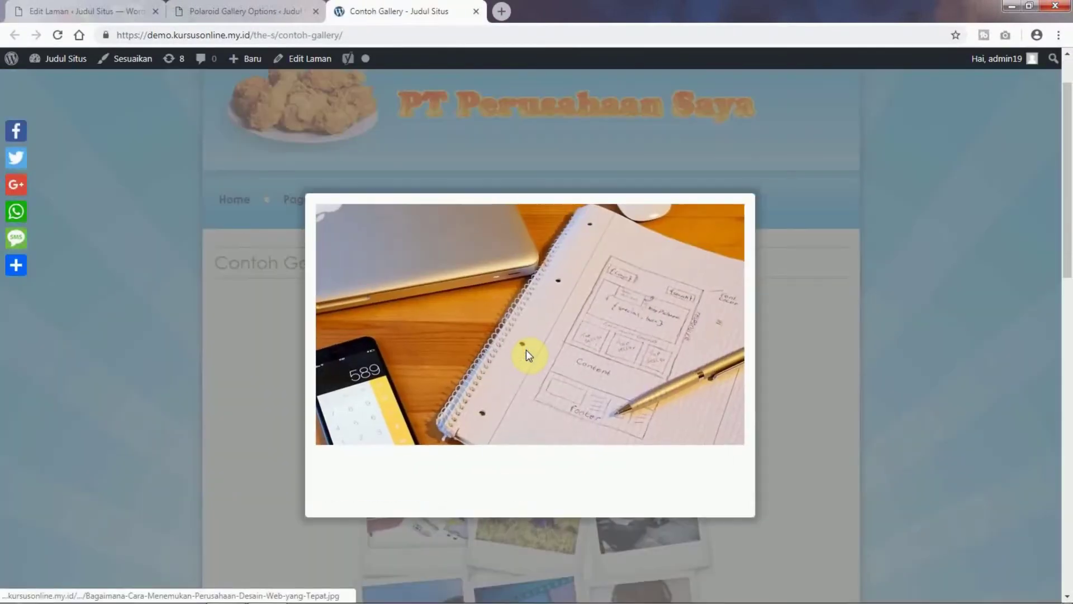
Recheck the notebook image's title in the gallery editor, then return to the preview page and close the enlarged image
left_click(40, 9)
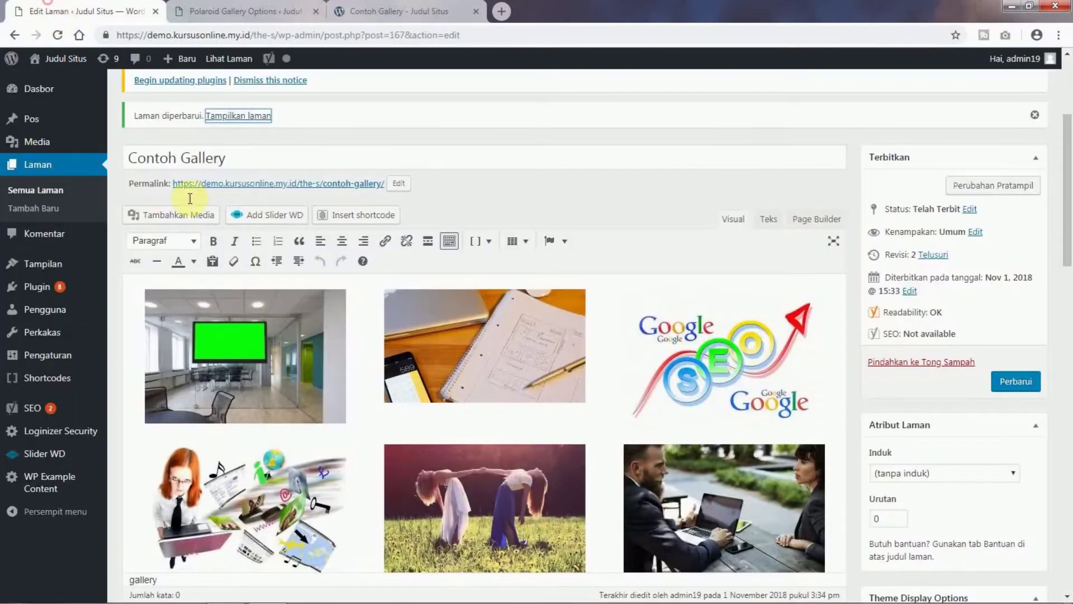
left_click(482, 373)
left_click(475, 286)
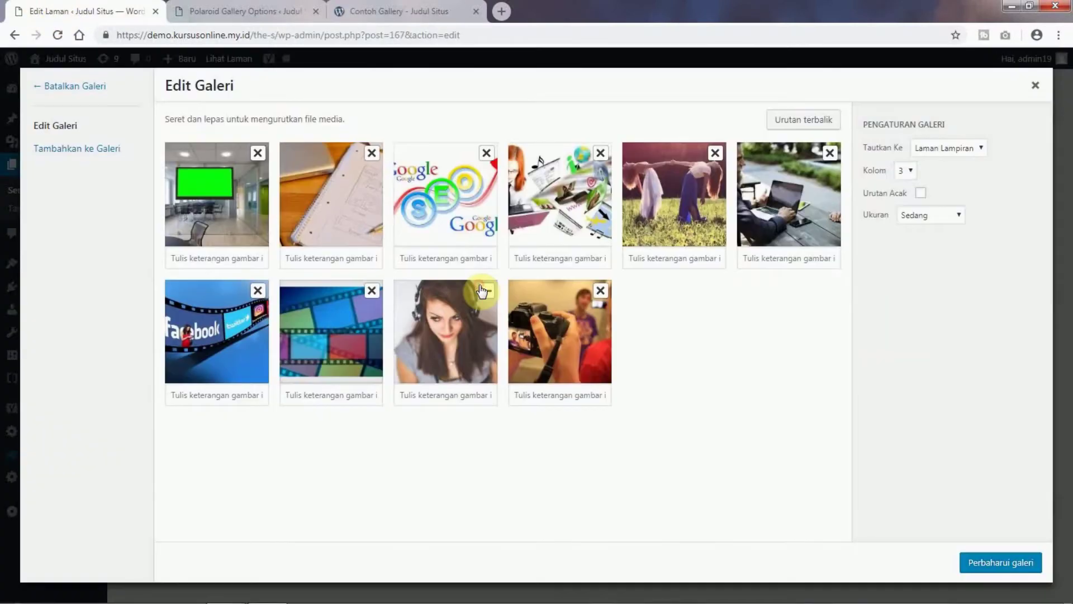
left_click(344, 203)
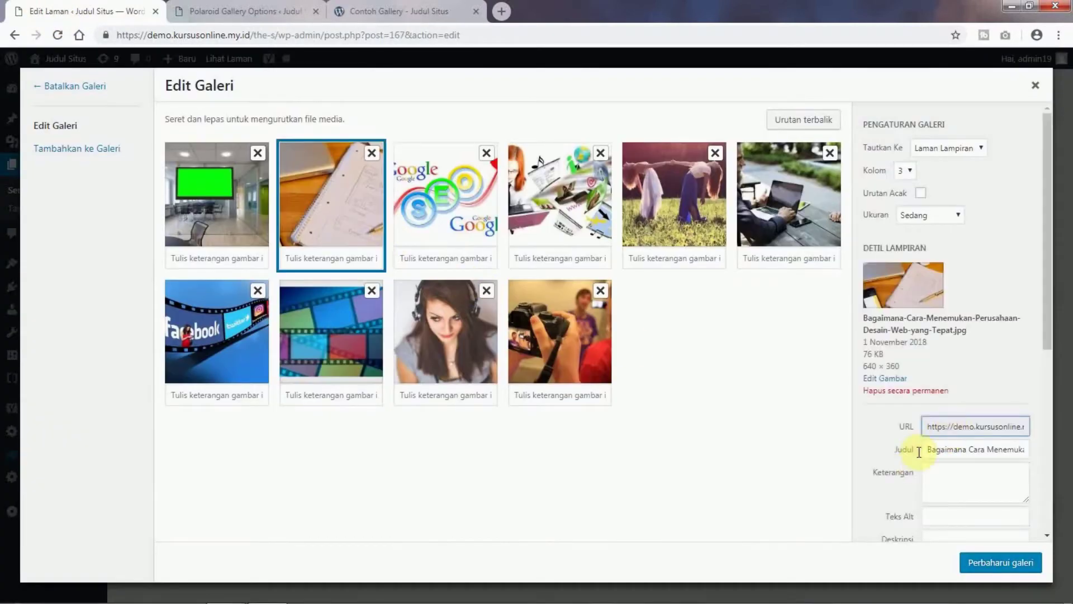
left_click(1035, 85)
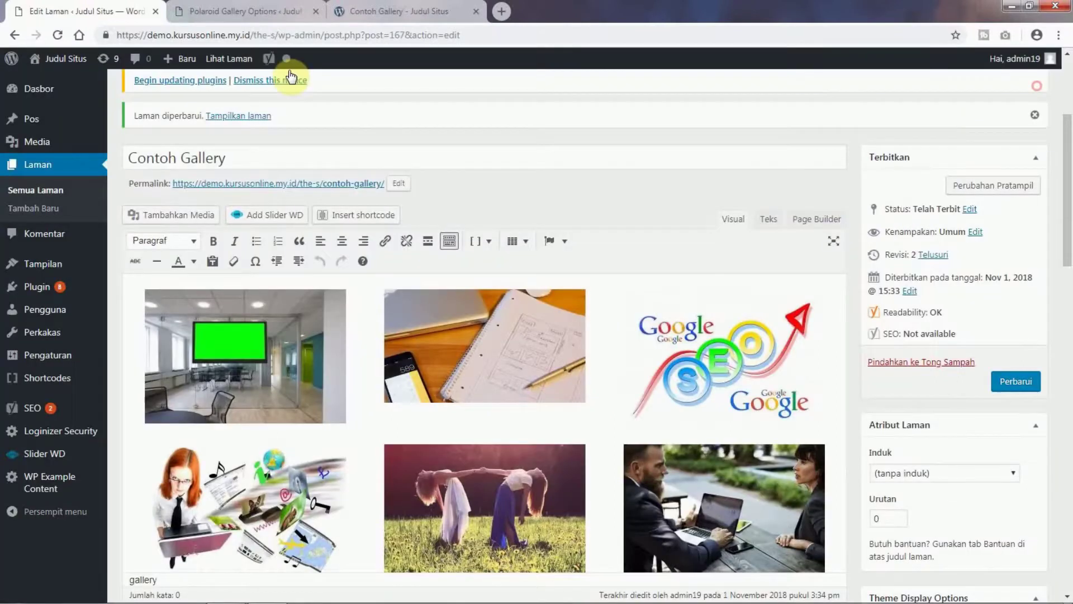
left_click(408, 7)
left_click(755, 192)
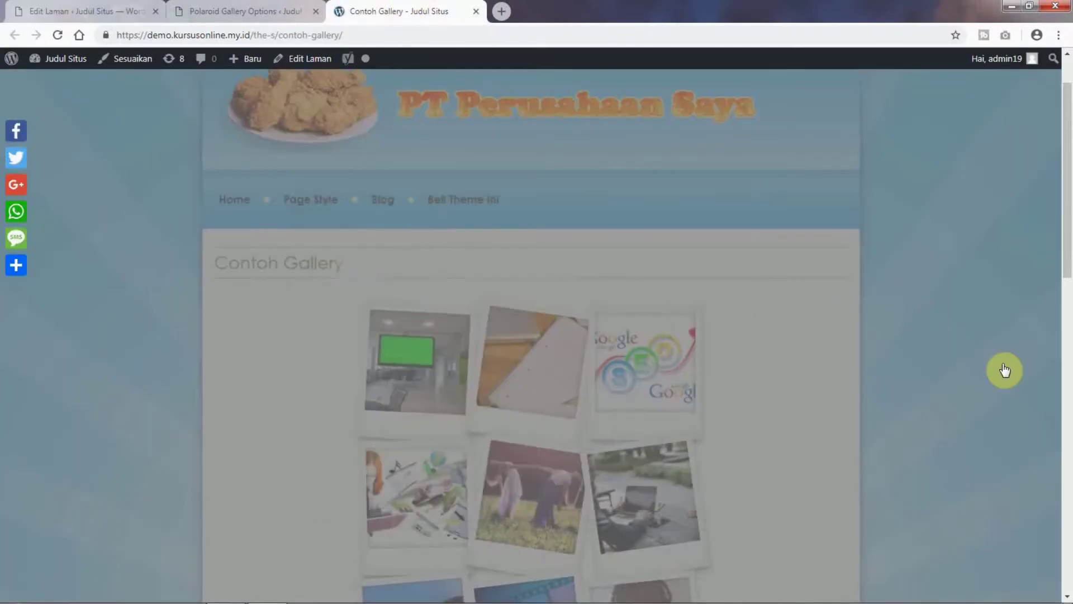
scroll(976, 428, "down", 3)
Go back to the page editor, set the gallery's columns to 2 and update the gallery
left_click(235, 10)
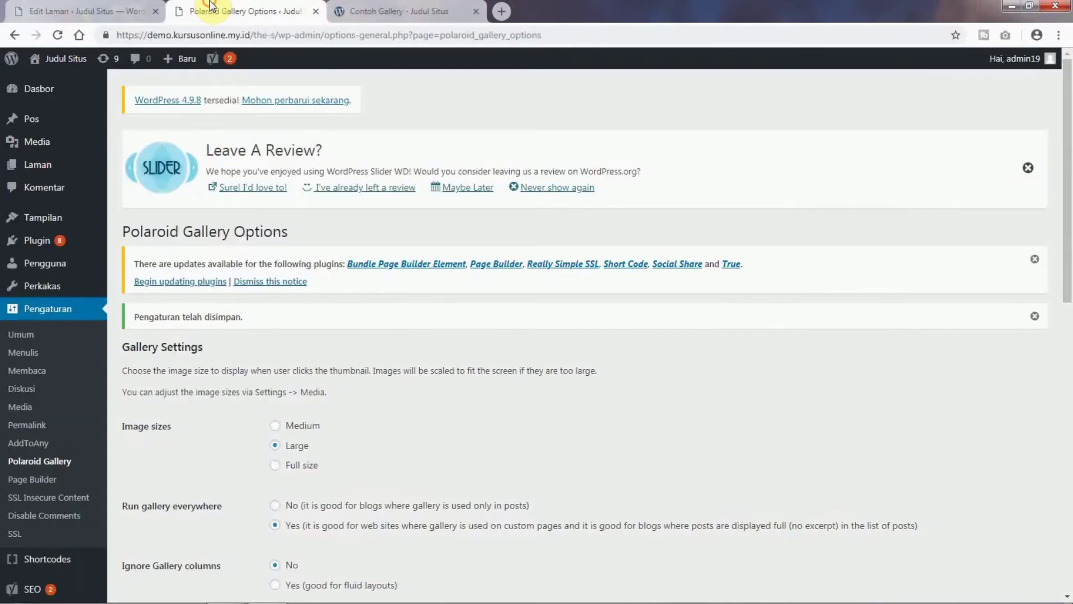
left_click(83, 10)
left_click(421, 357)
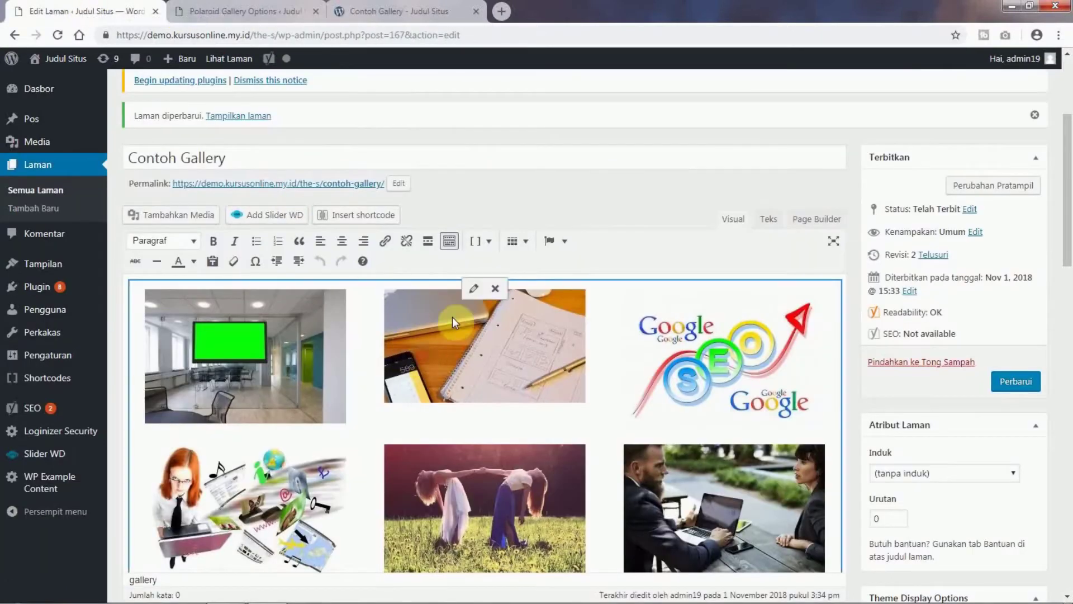
left_click(472, 286)
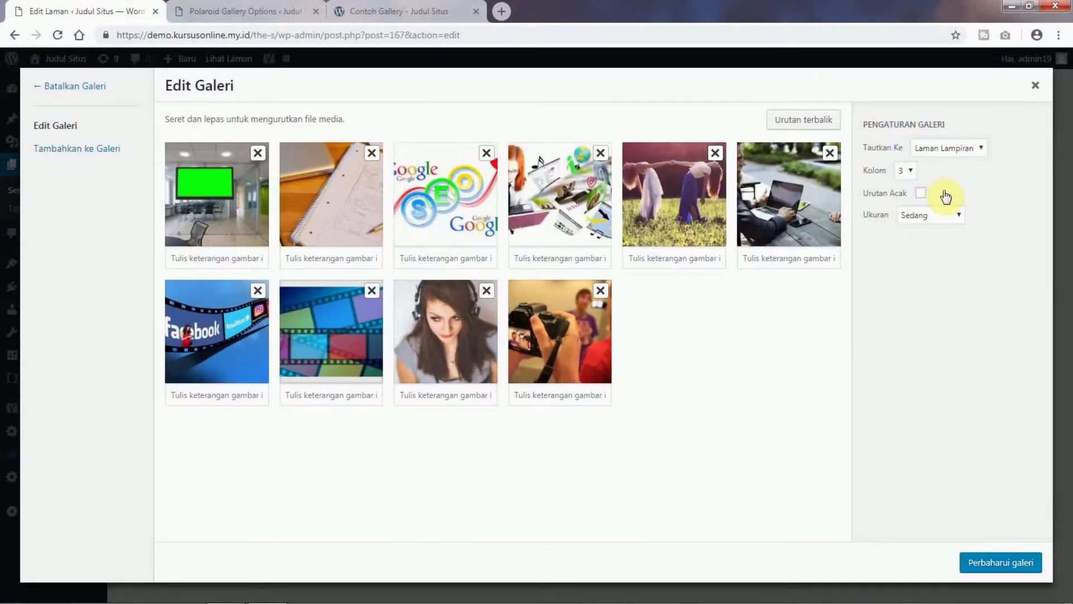
left_click(915, 173)
left_click(905, 194)
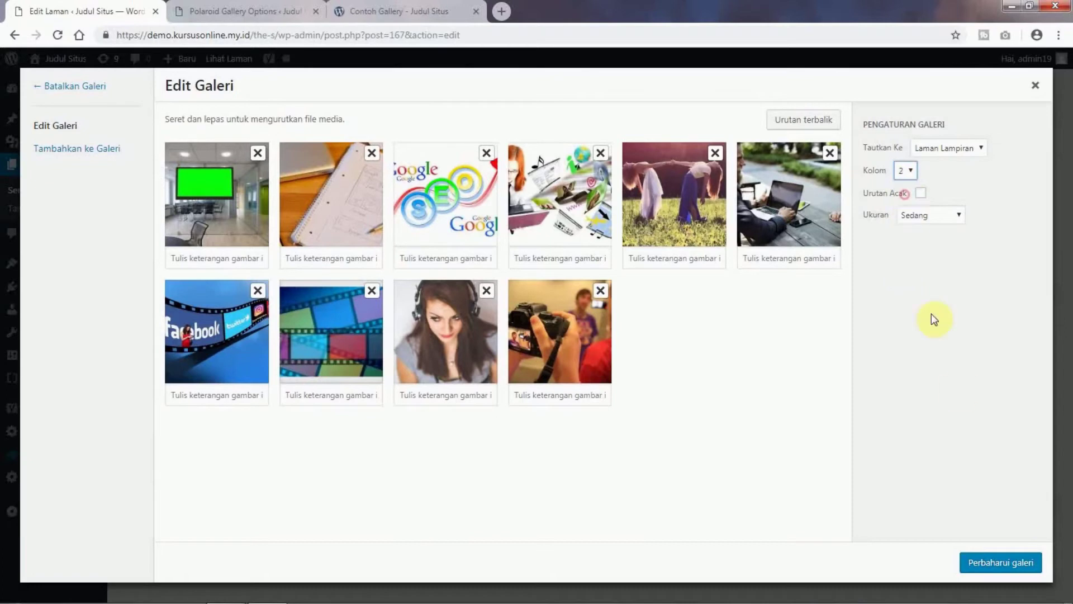
left_click(1001, 563)
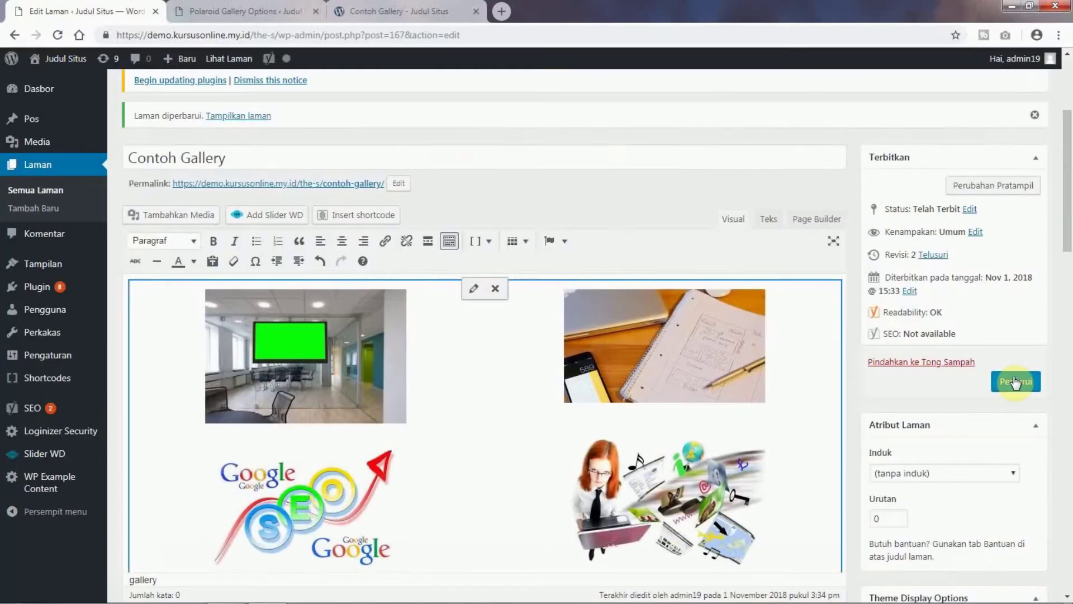
Update the Contoh Gallery page and view it in a new tab to check the gallery layout
left_click(1016, 381)
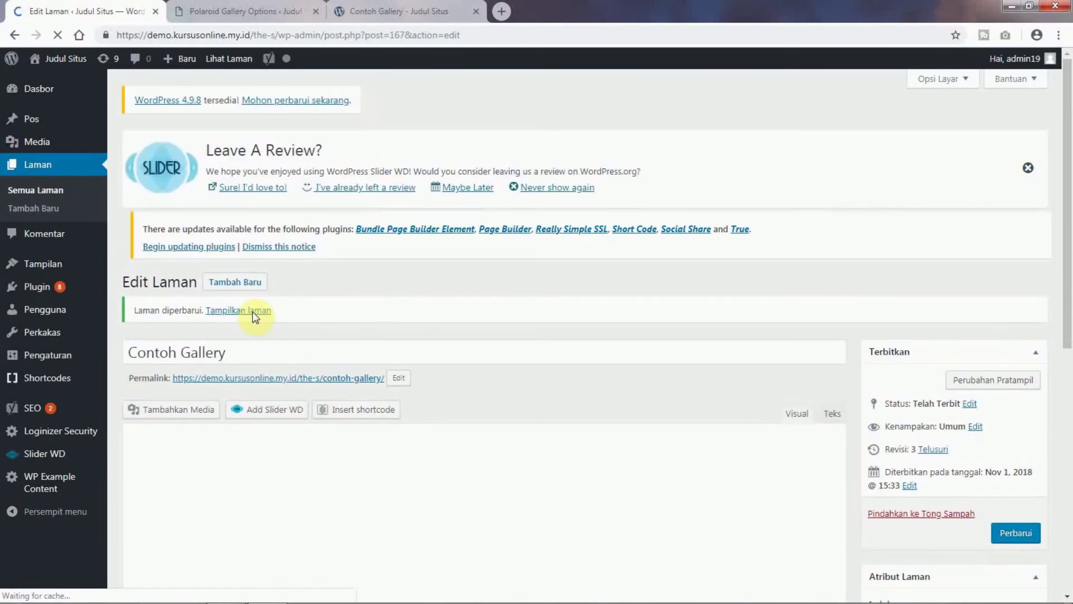
right_click(251, 323)
left_click(268, 332)
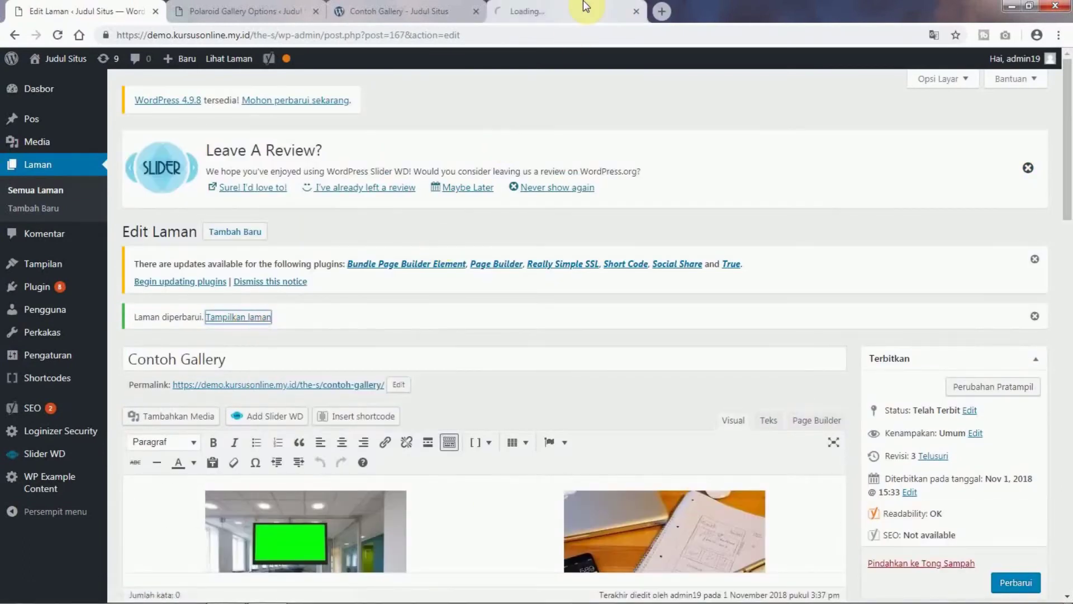
left_click(583, 7)
scroll(648, 335, "down", 3)
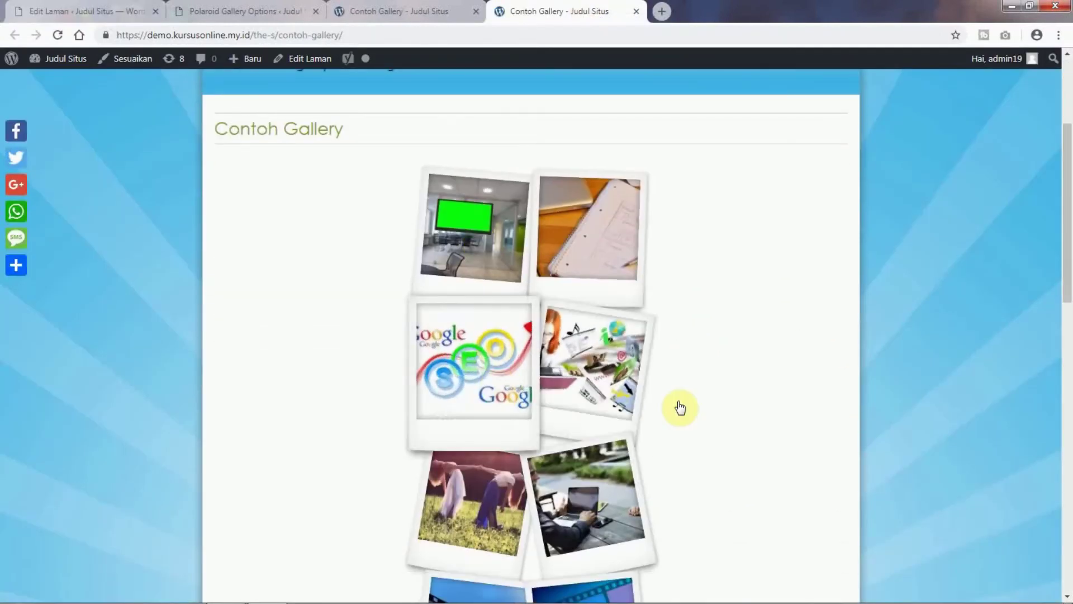
Return to the page editor, set the gallery's columns to 4, update the gallery and save the page
left_click(78, 7)
scroll(648, 454, "down", 3)
left_click(444, 436)
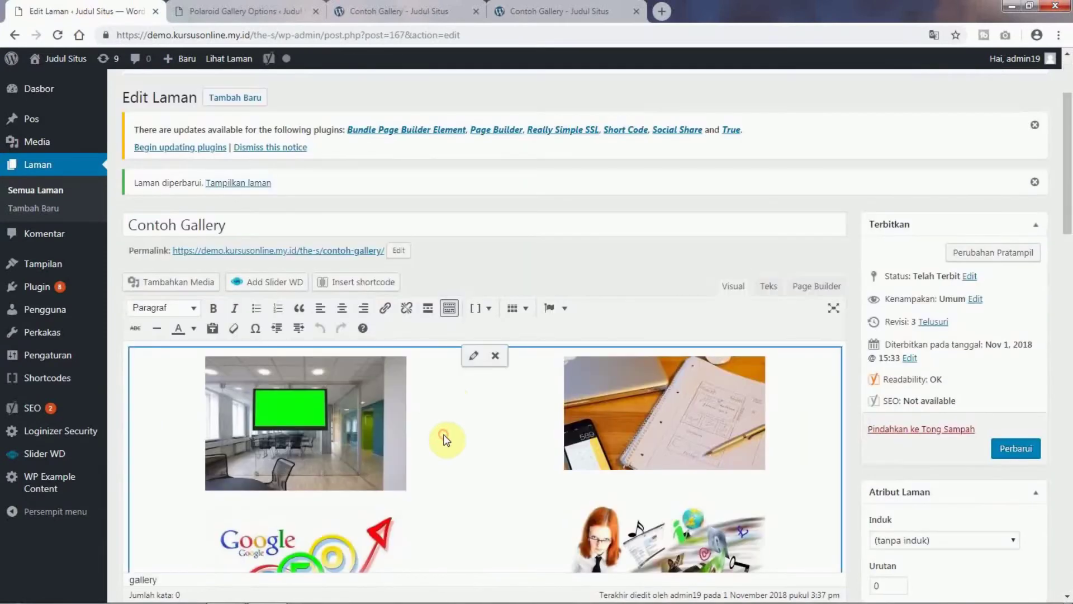
left_click(474, 357)
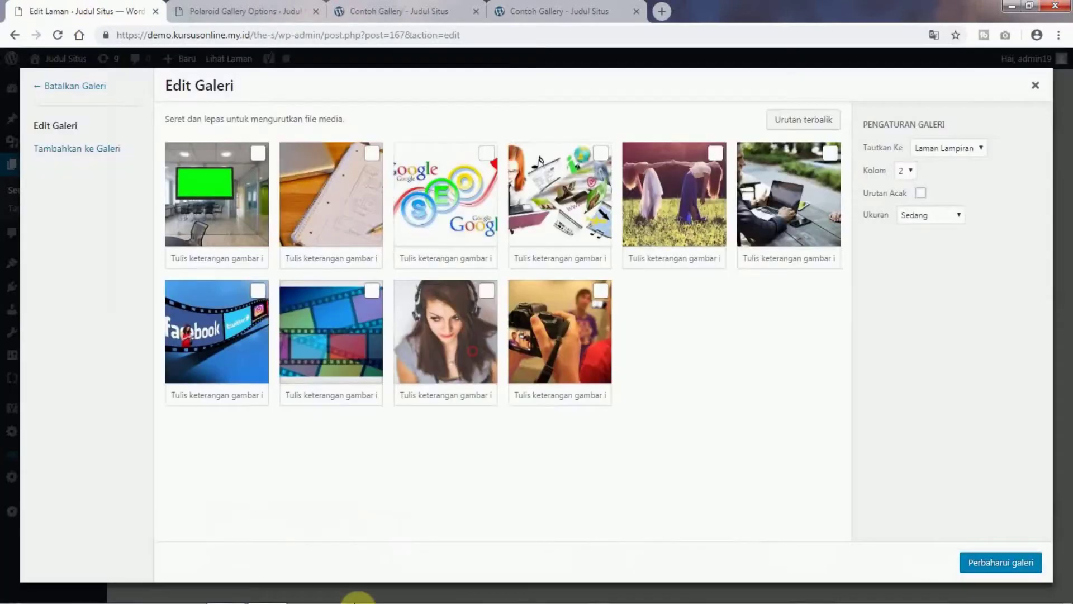
left_click(905, 171)
left_click(906, 220)
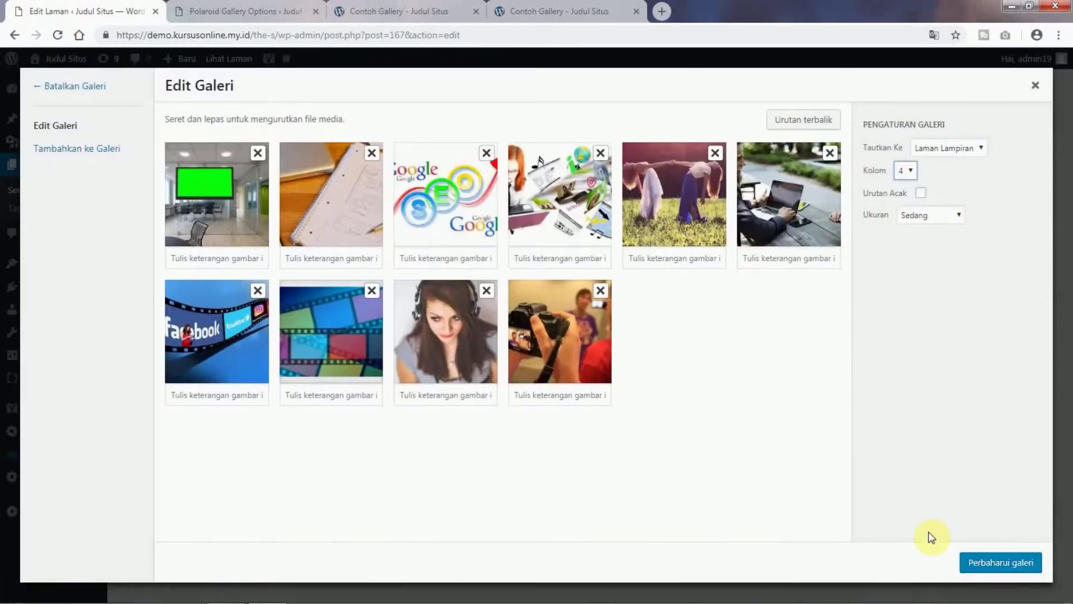
left_click(976, 563)
left_click(1018, 449)
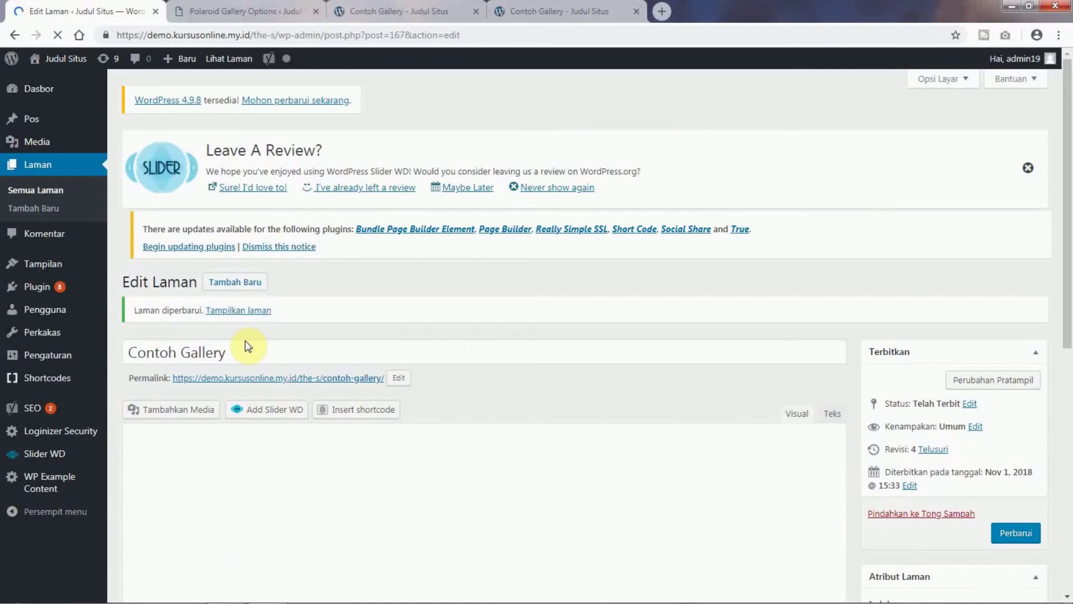
Open the updated Contoh Gallery page in a new tab and look over the gallery's column layout
right_click(255, 319)
left_click(275, 335)
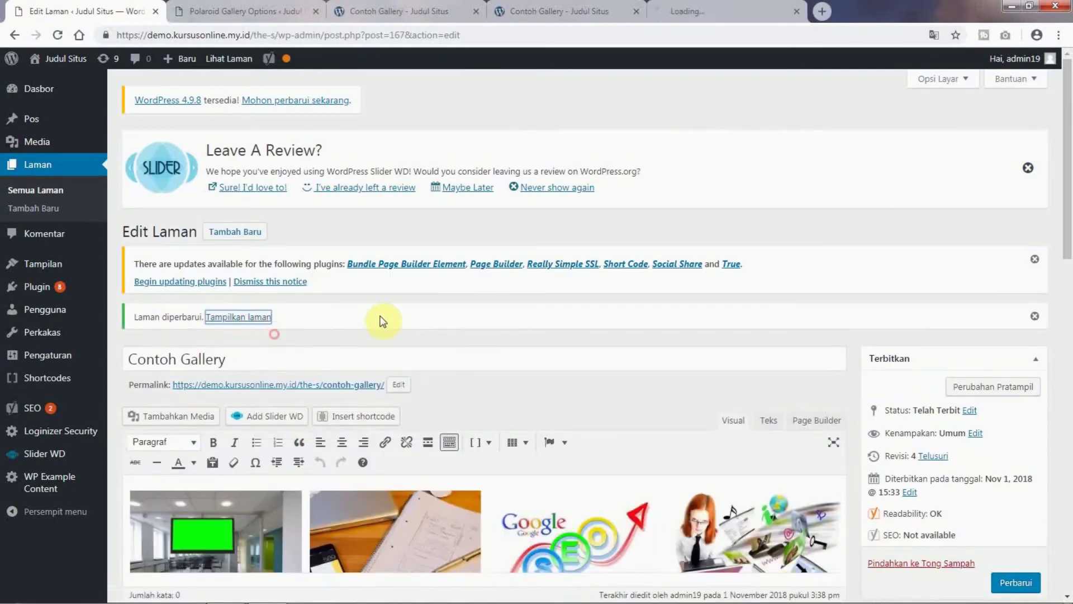
left_click(721, 11)
scroll(933, 403, "down", 3)
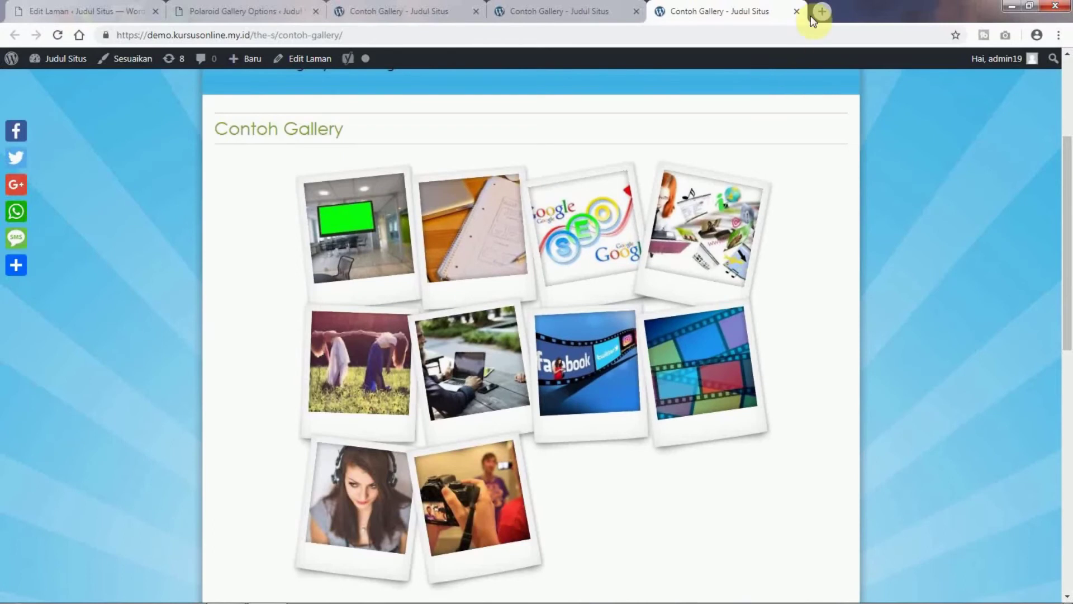
Enlarge and close the red-haired woman collage, laptop meeting and social media film strip images one by one to check their titles
left_click(742, 235)
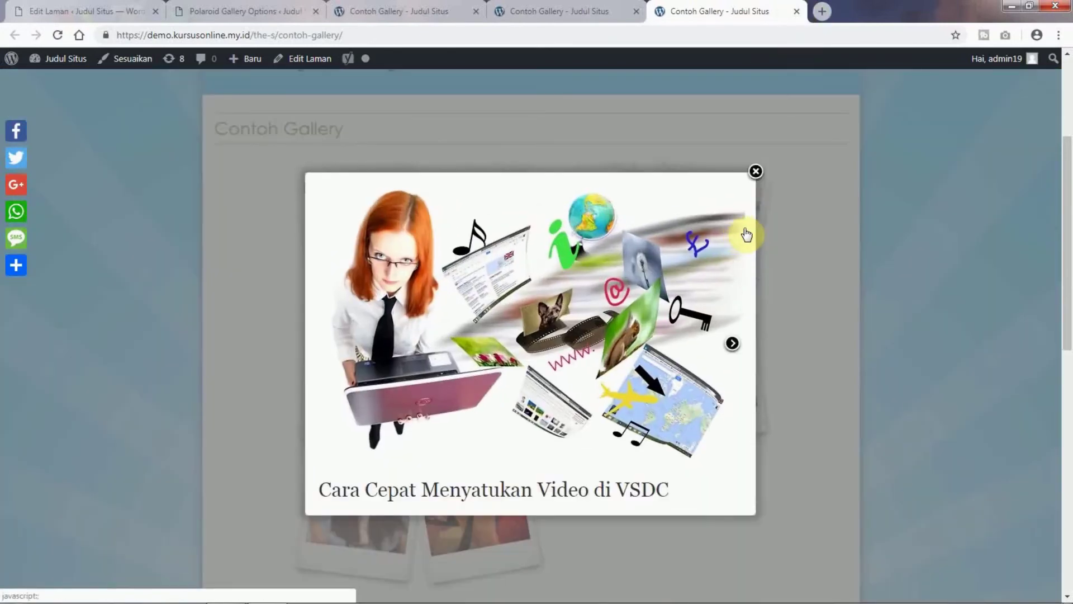
left_click(756, 171)
left_click(459, 378)
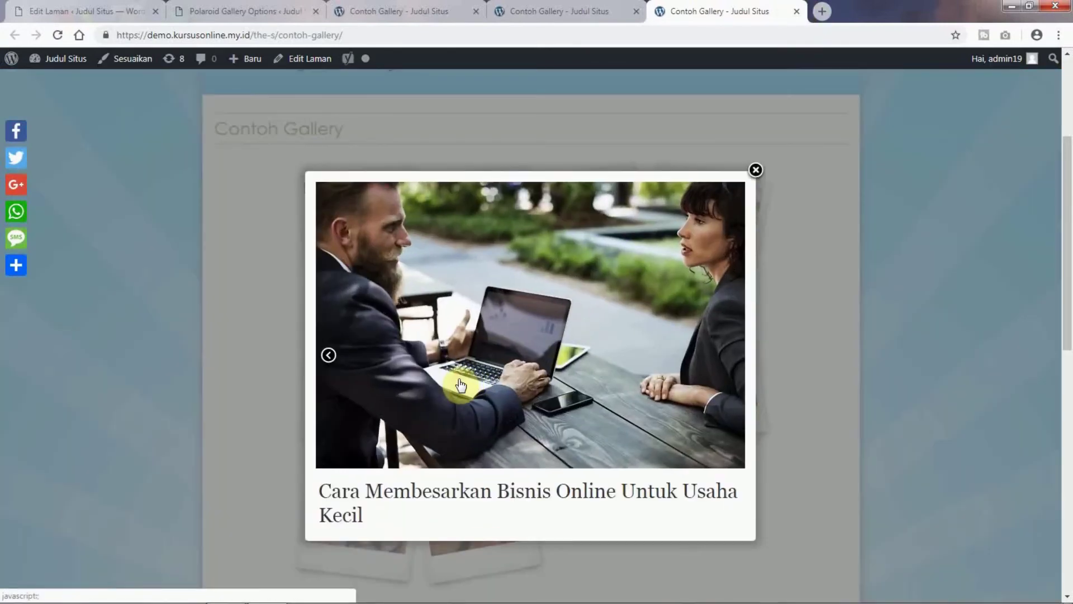
left_click(756, 171)
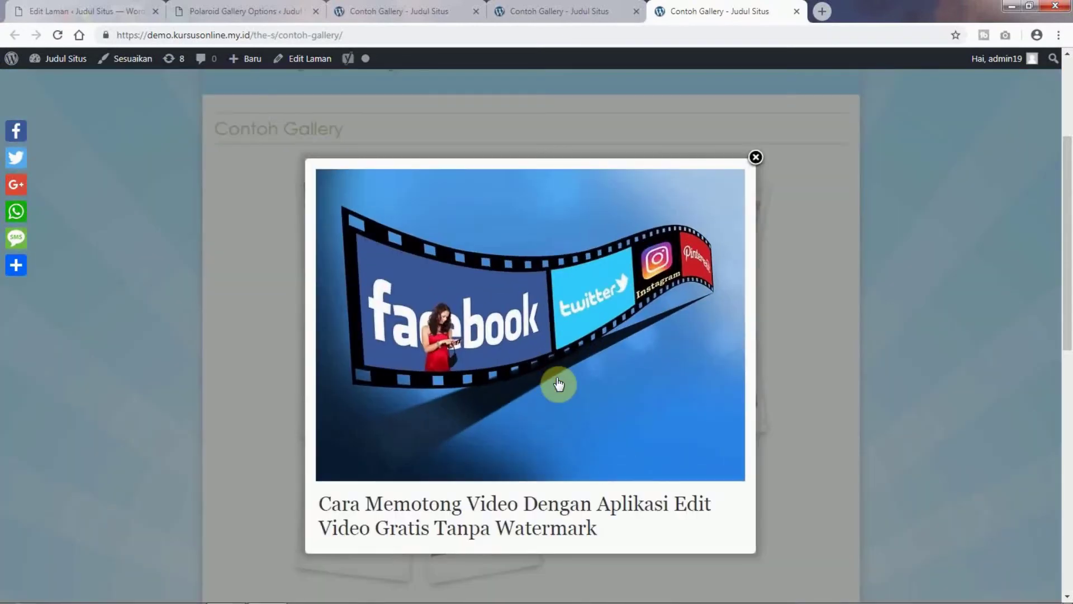
left_click(756, 157)
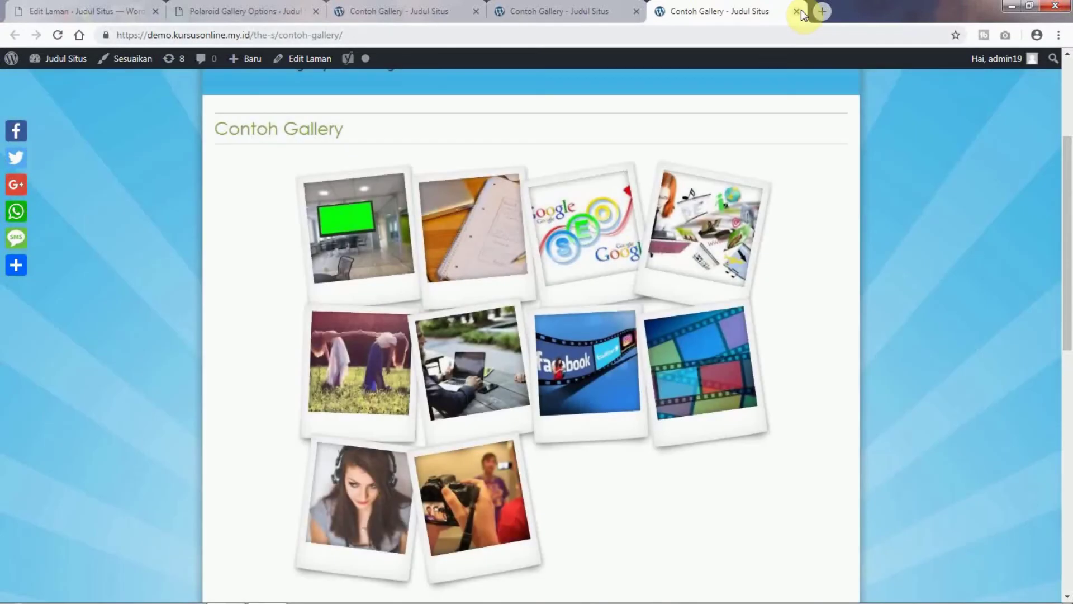
Close the three Contoh Gallery preview tabs and return to the gallery settings on the Polaroid Gallery Options page
left_click(797, 11)
left_click(638, 12)
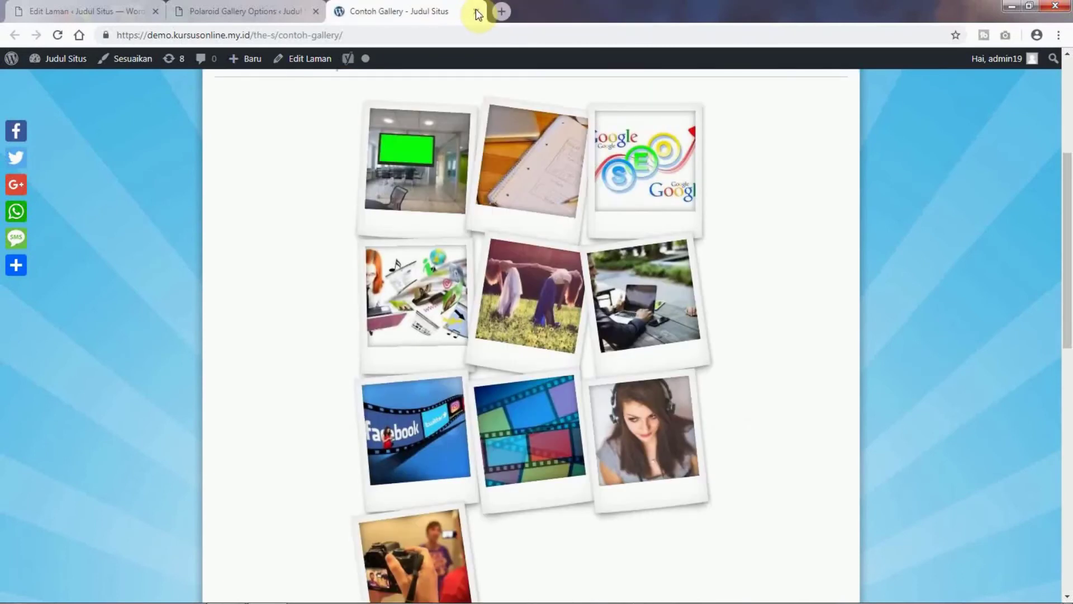
left_click(477, 12)
scroll(805, 324, "down", 3)
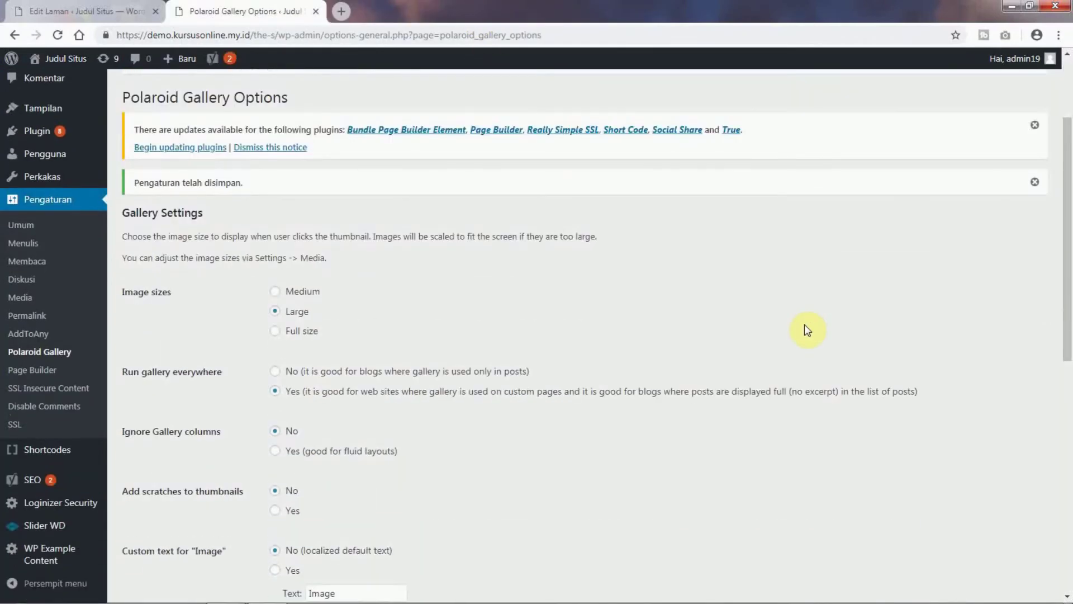